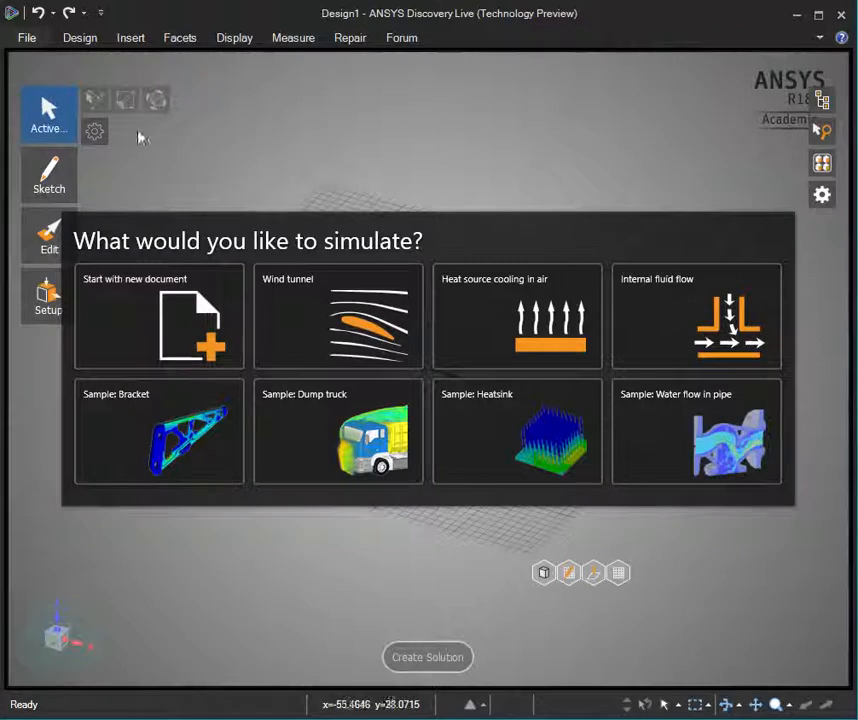
Step: Open the recent document heatsink.step
click(28, 40)
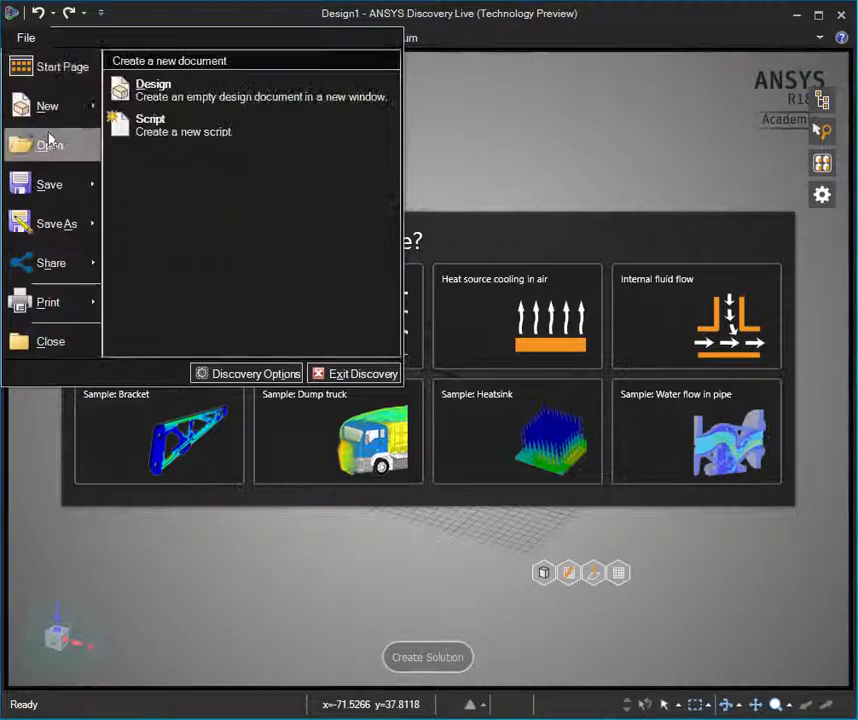
mouse_move(53, 148)
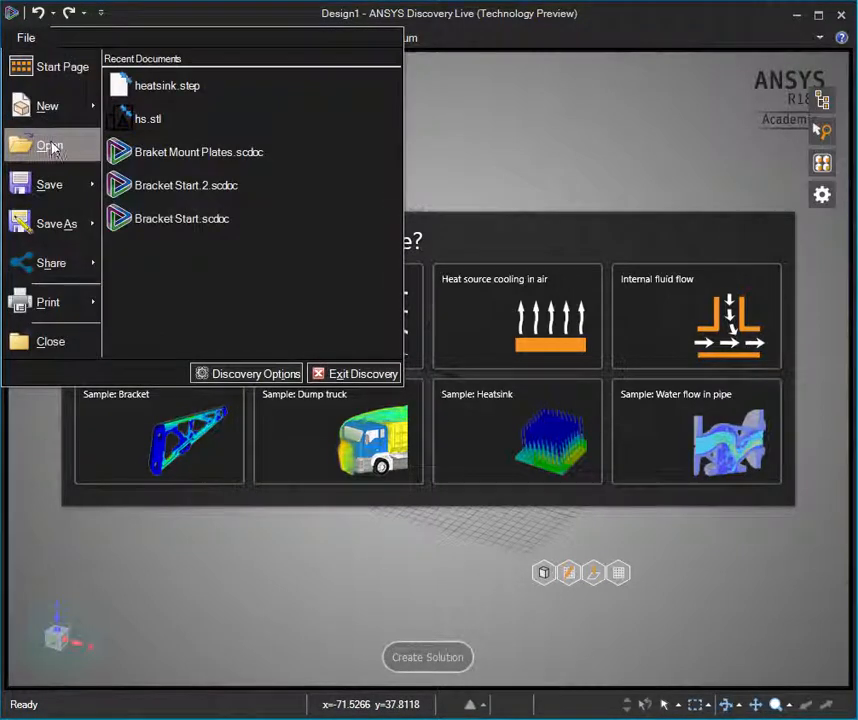
click(158, 85)
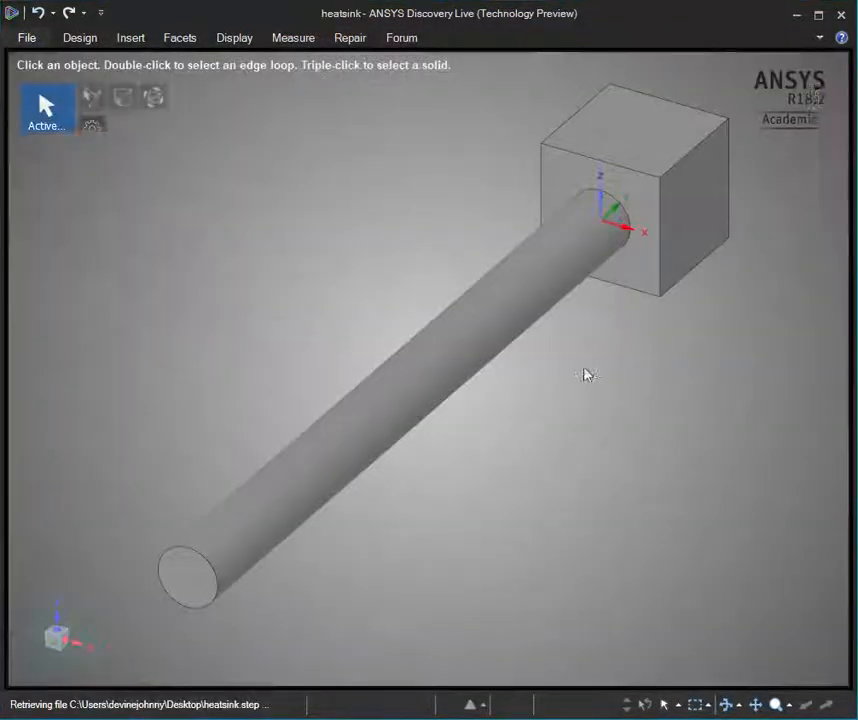
Step: Create a thermal solution for both bodies, the cube and the cylindrical rod, with Aluminium as the material
ctrl+middle_drag(565, 366, 560, 316)
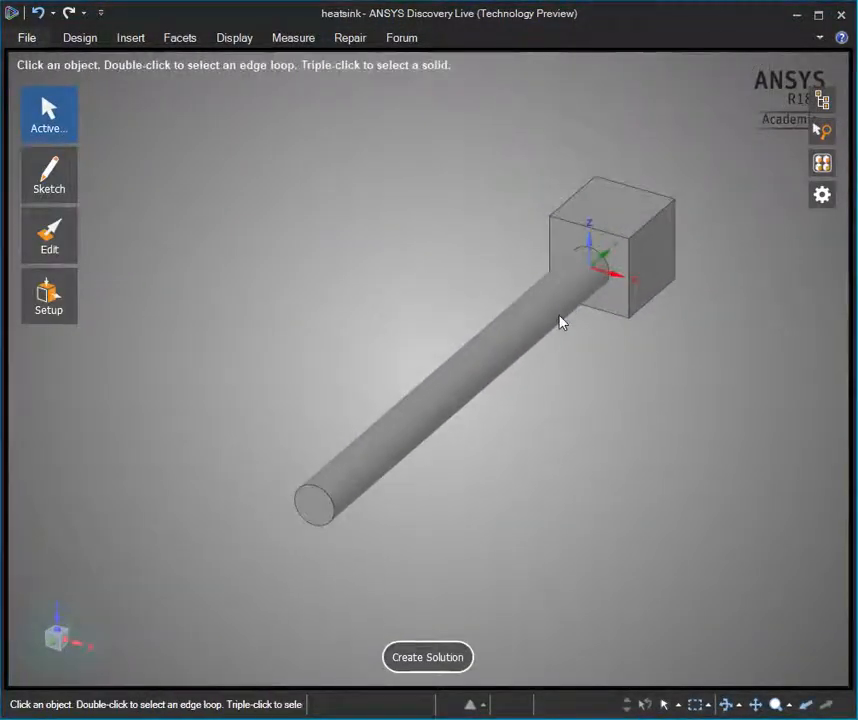
shift+middle_drag(425, 293, 407, 266)
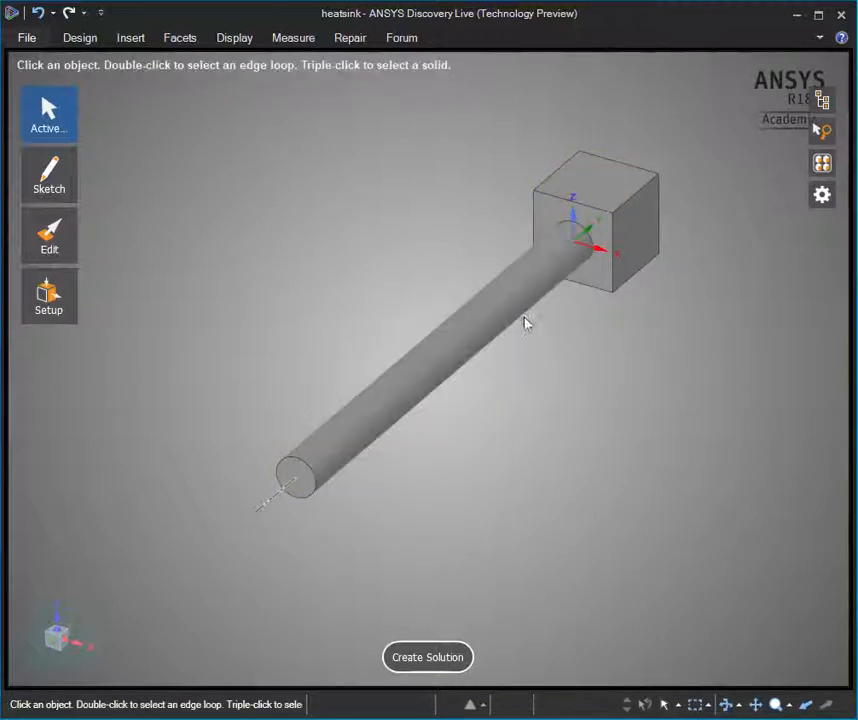
ctrl+middle_drag(528, 323, 599, 446)
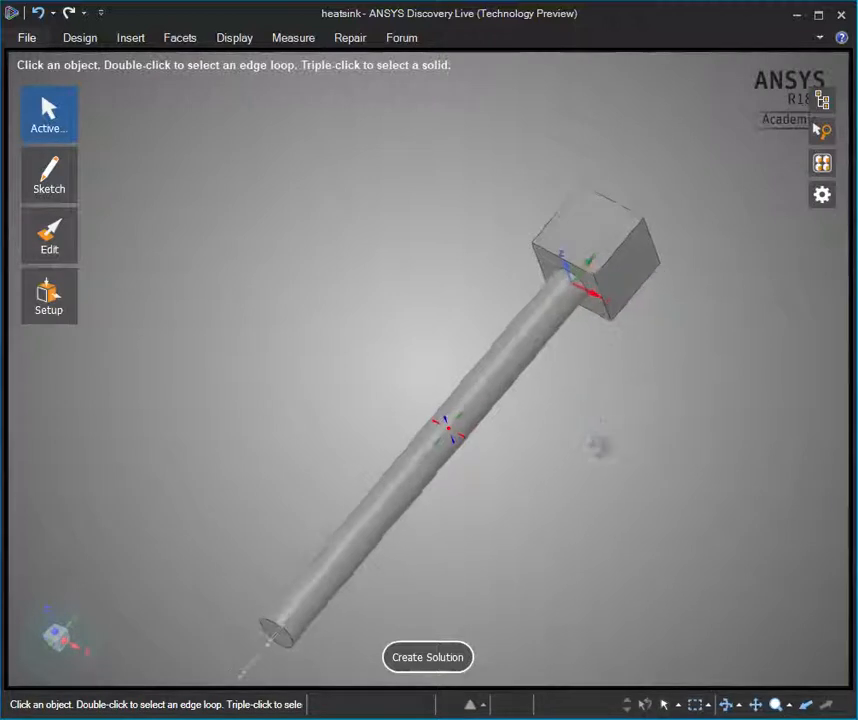
shift+middle_drag(421, 405, 415, 352)
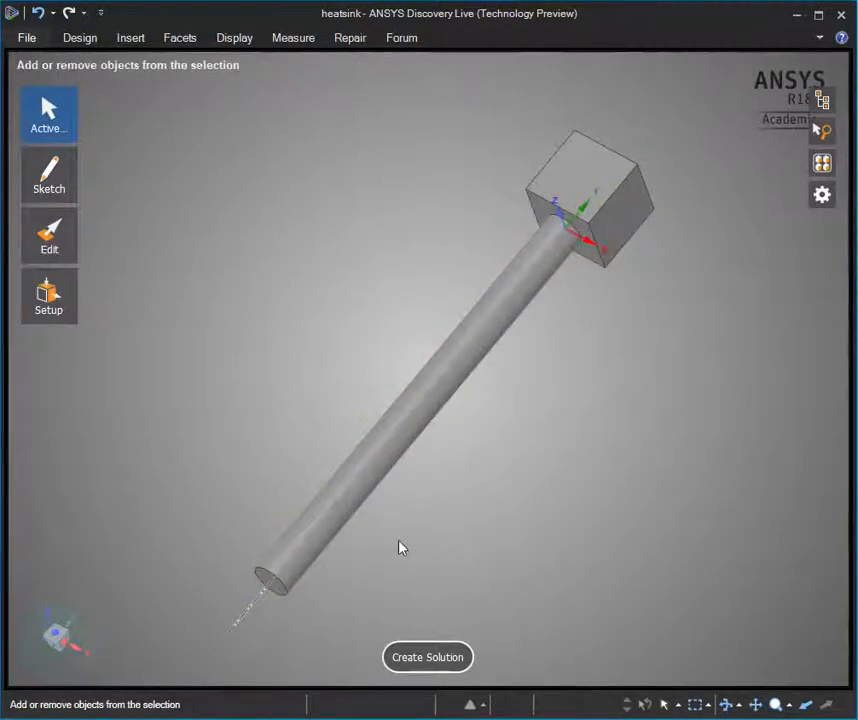
key(ctrl+a)
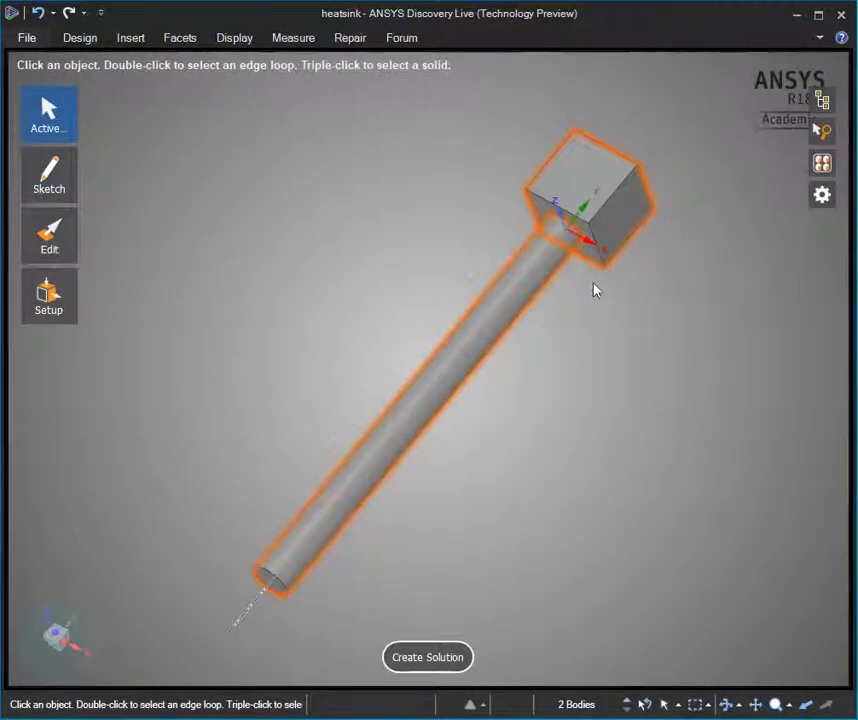
click(601, 437)
scroll(601, 437, down, 5)
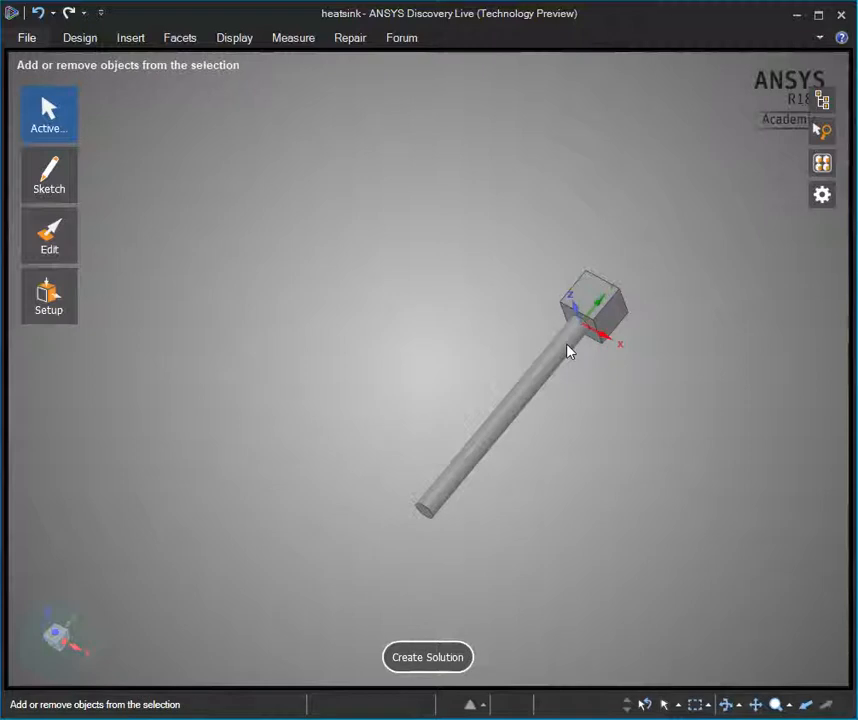
drag(318, 222, 682, 569)
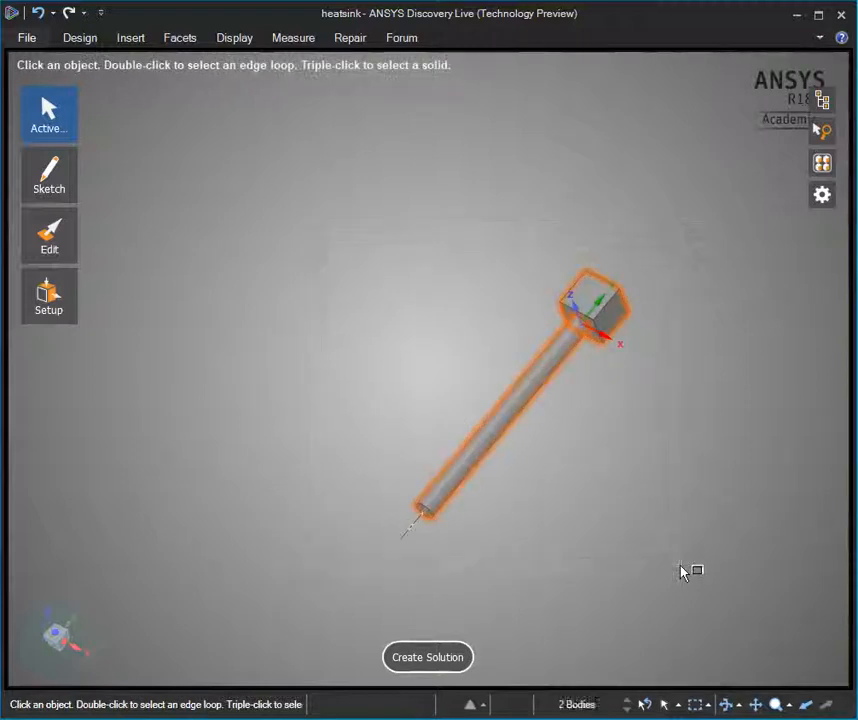
shift+middle_drag(588, 465, 561, 507)
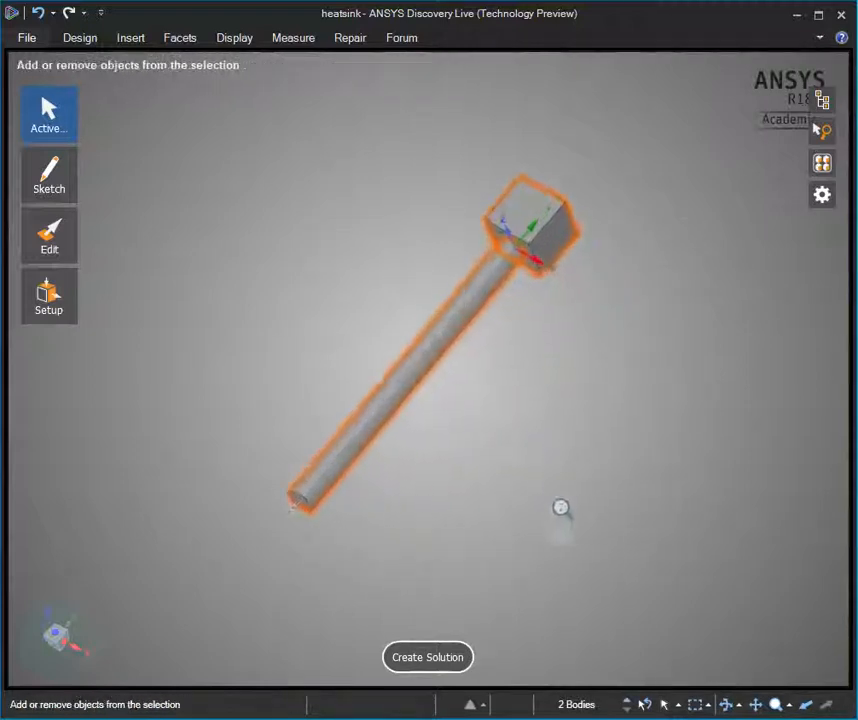
click(409, 660)
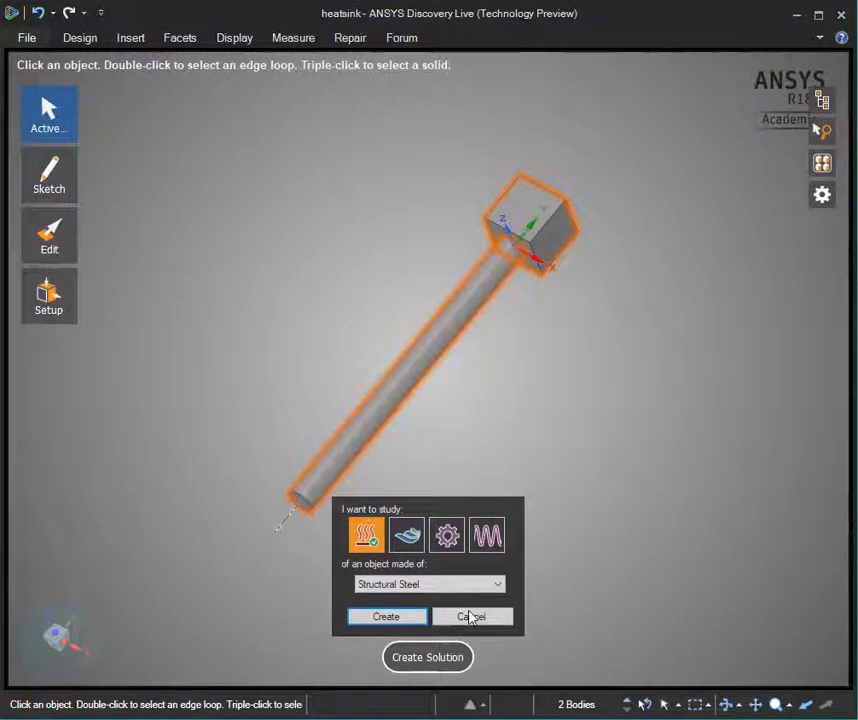
click(375, 543)
click(396, 588)
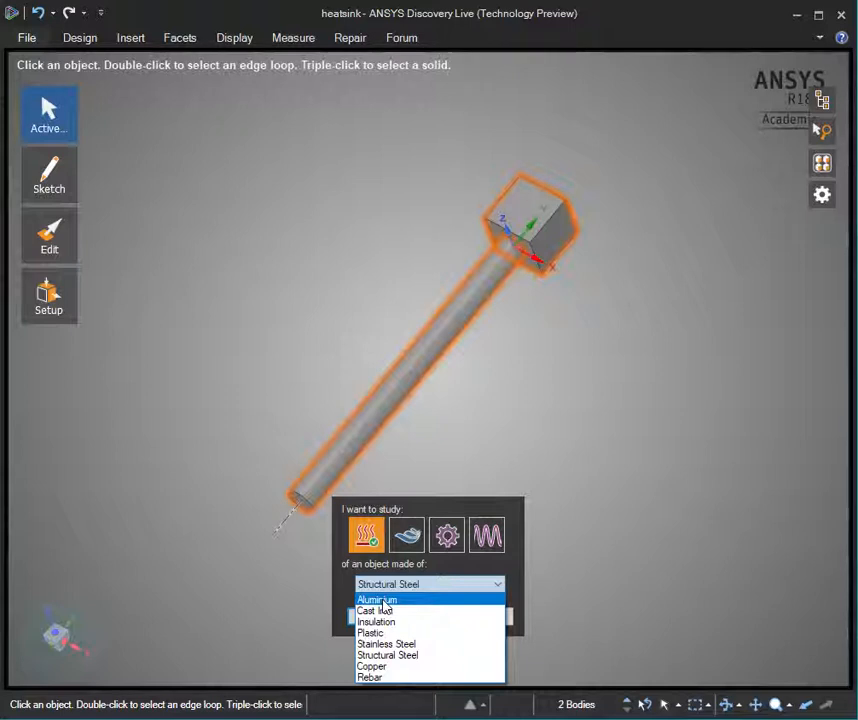
click(382, 601)
click(385, 620)
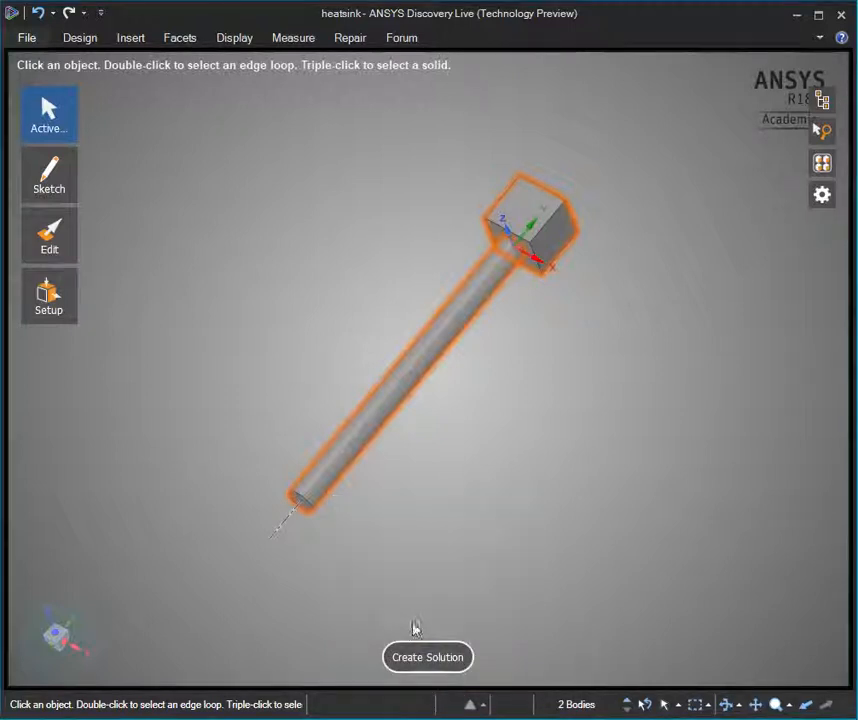
Step: Apply a new temperature condition of 100 °C to the curved face of the cylindrical rod
mouse_move(366, 530)
ctrl+middle_down()
mouse_move(365, 505)
mouse_move(365, 516)
ctrl+middle_up()
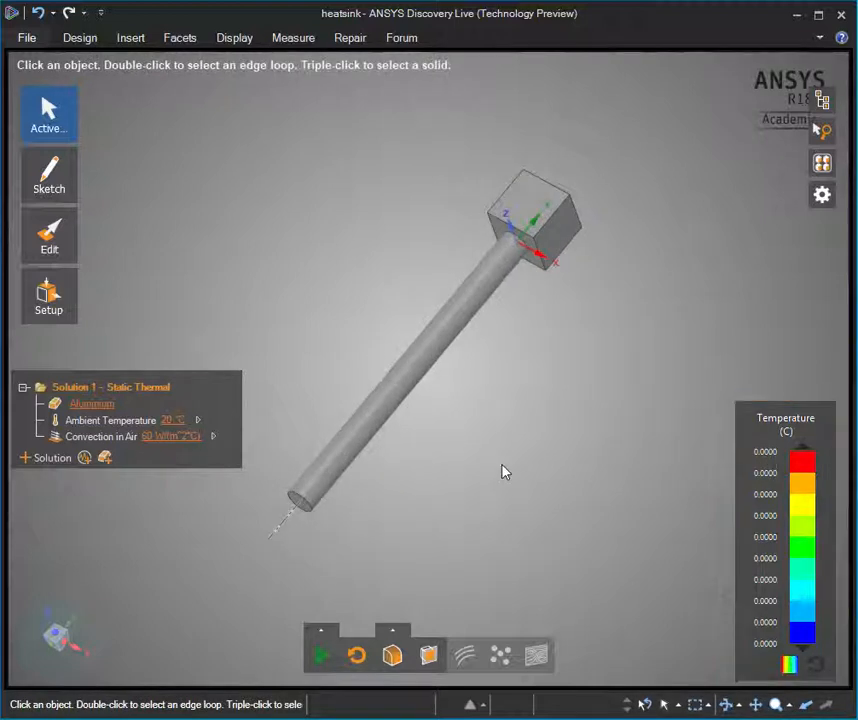
mouse_move(306, 301)
middle_down()
mouse_move(333, 373)
mouse_move(337, 402)
mouse_move(328, 399)
middle_up()
mouse_move(378, 268)
middle_down()
mouse_move(364, 255)
mouse_move(259, 237)
middle_up()
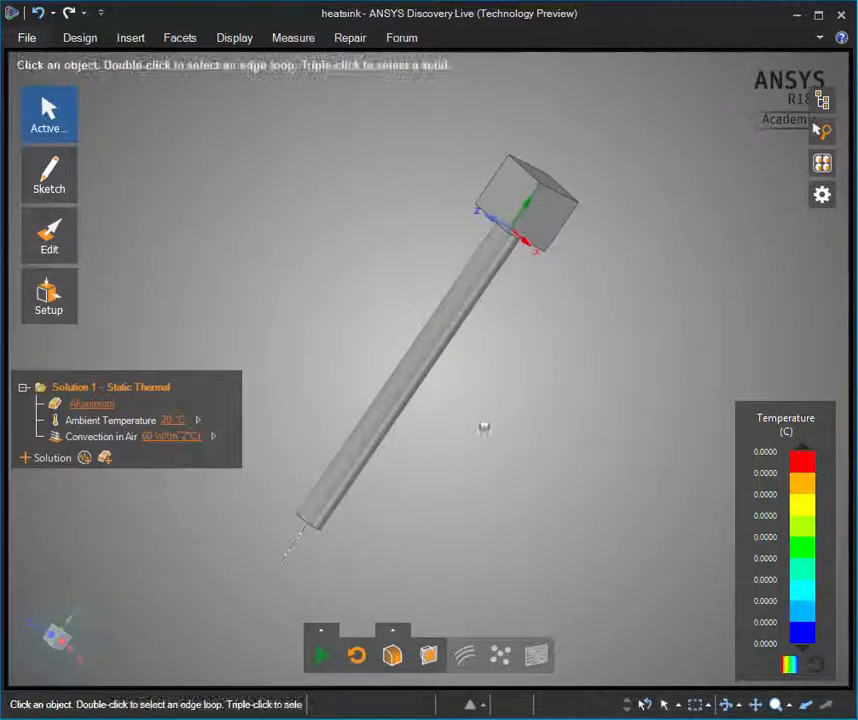
mouse_move(433, 494)
ctrl+middle_down()
mouse_move(442, 462)
mouse_move(442, 494)
ctrl+middle_up()
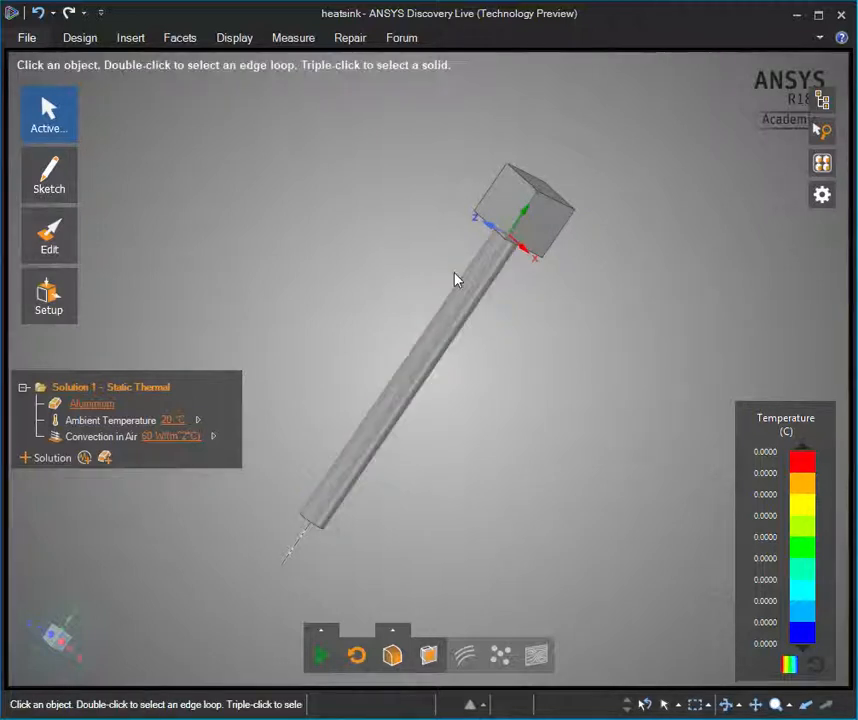
click(389, 429)
click(415, 354)
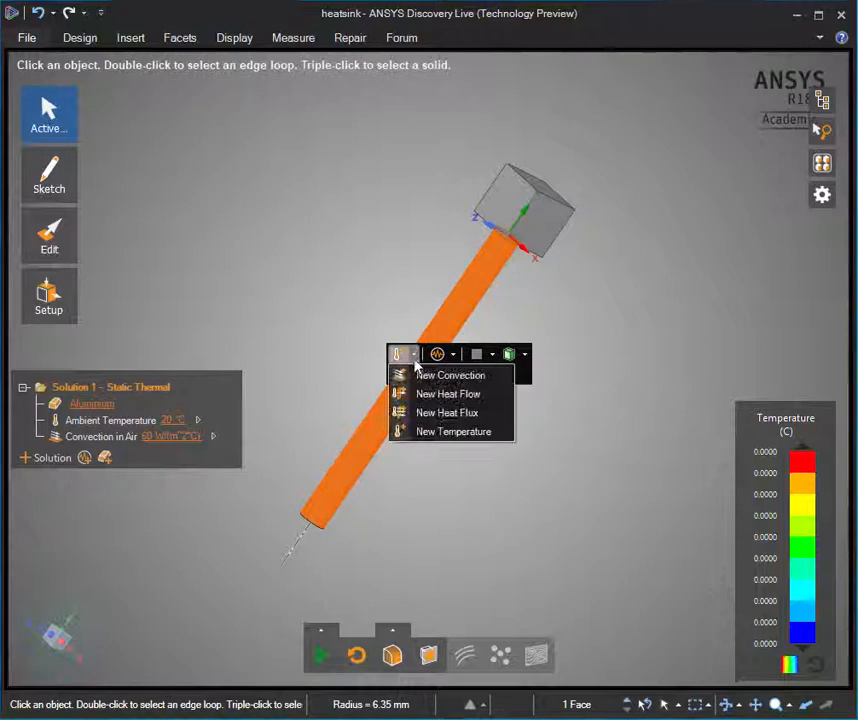
click(415, 432)
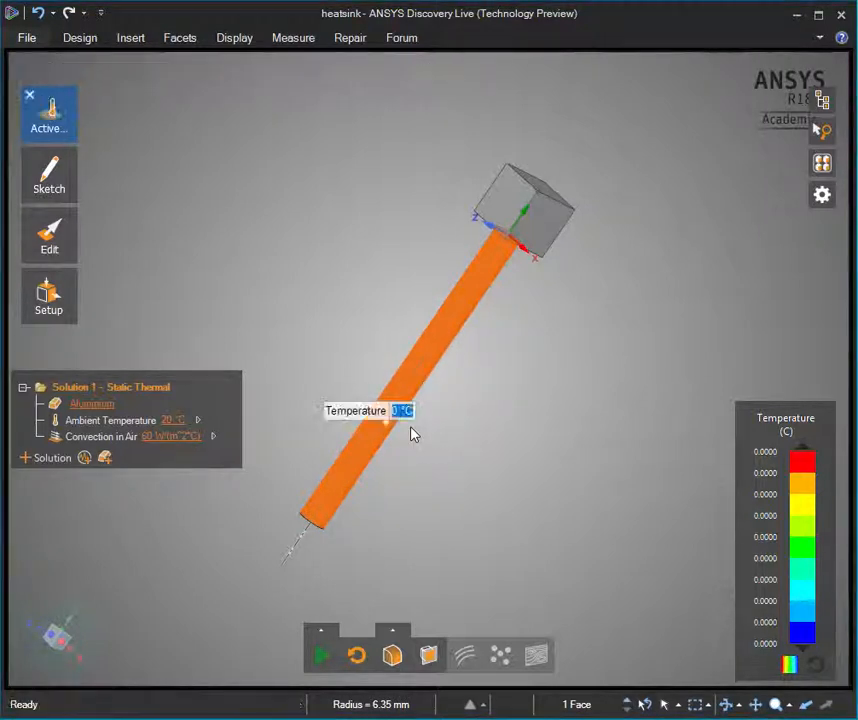
text(100)
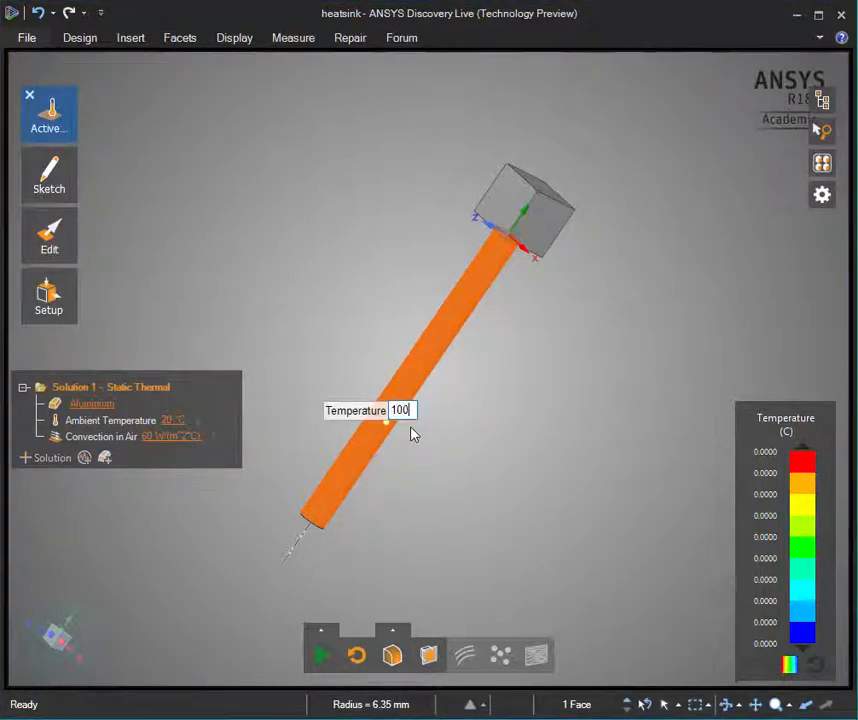
key(Return)
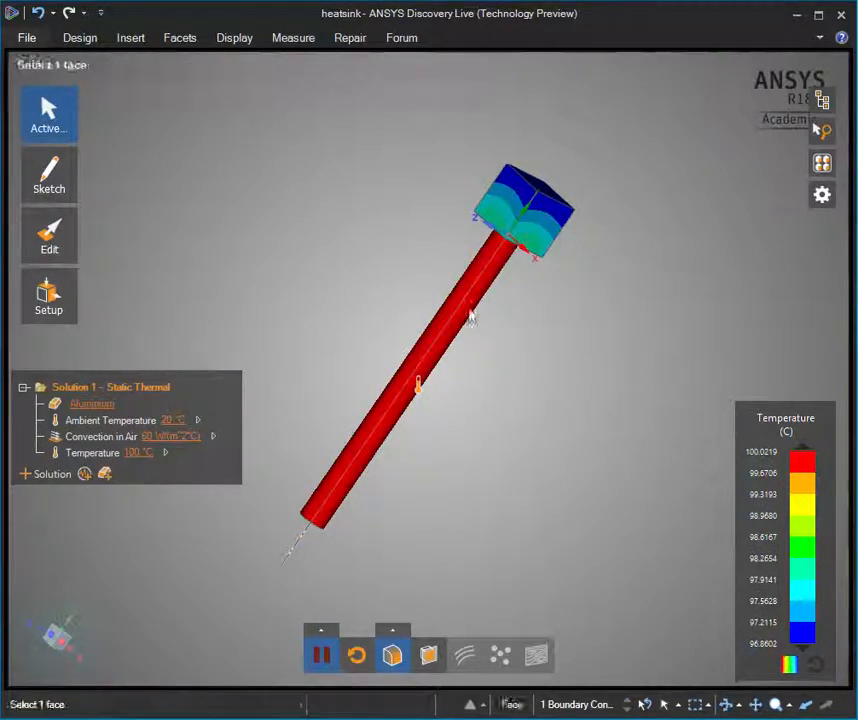
Step: Select the cube body alone, removing the circular contact face where the rod meets it from the selection
mouse_move(519, 403)
middle_down()
mouse_move(521, 345)
mouse_move(540, 285)
middle_up()
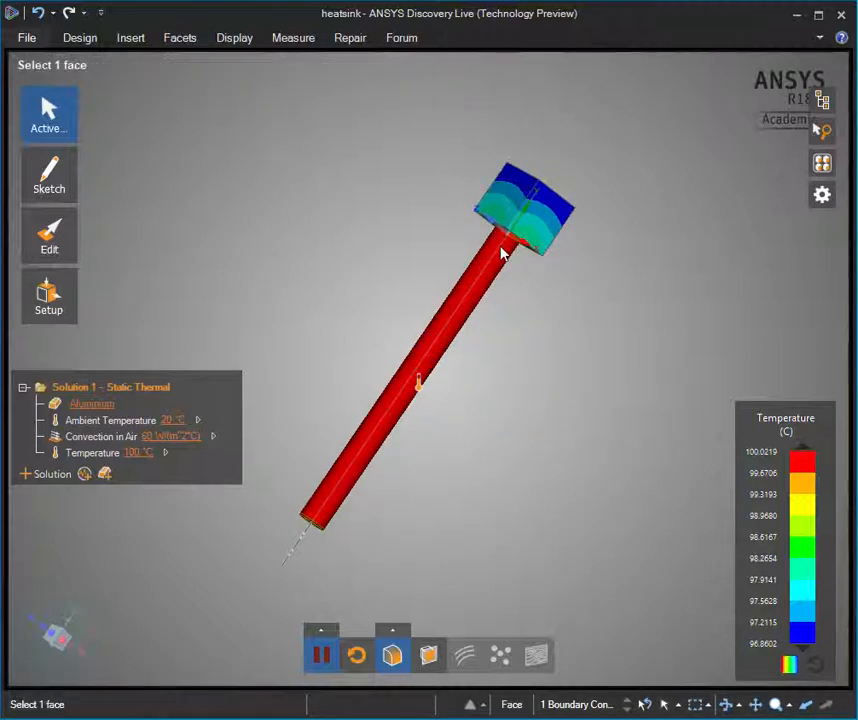
middle_drag(492, 385, 445, 454)
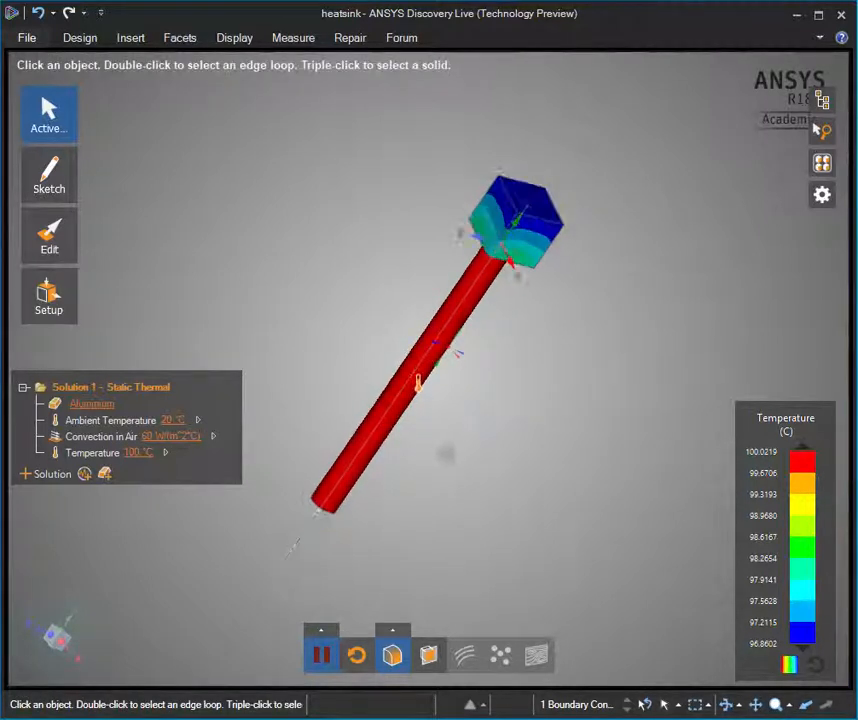
shift+middle_drag(500, 330, 477, 384)
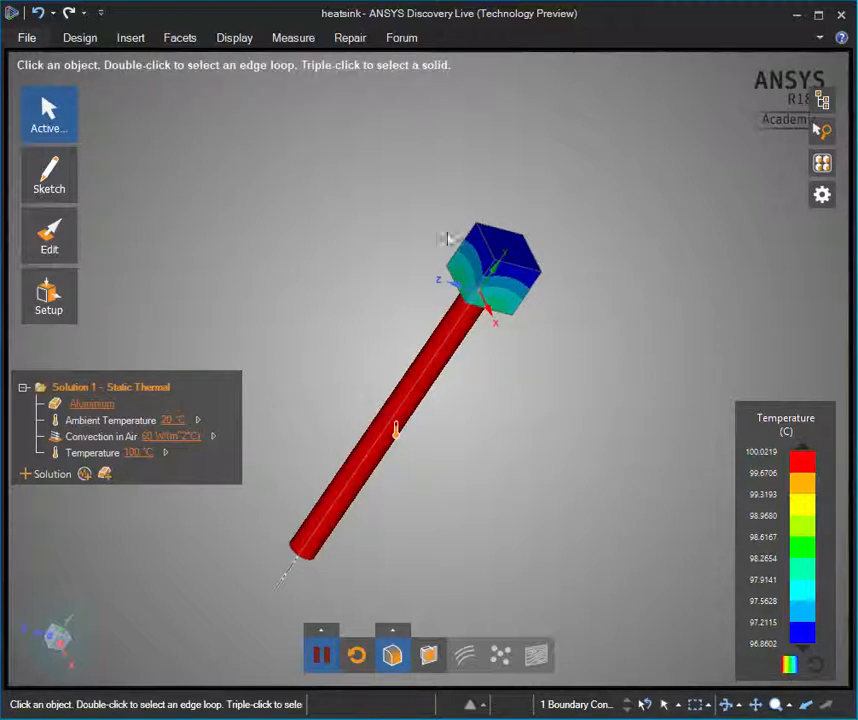
drag(414, 192, 567, 339)
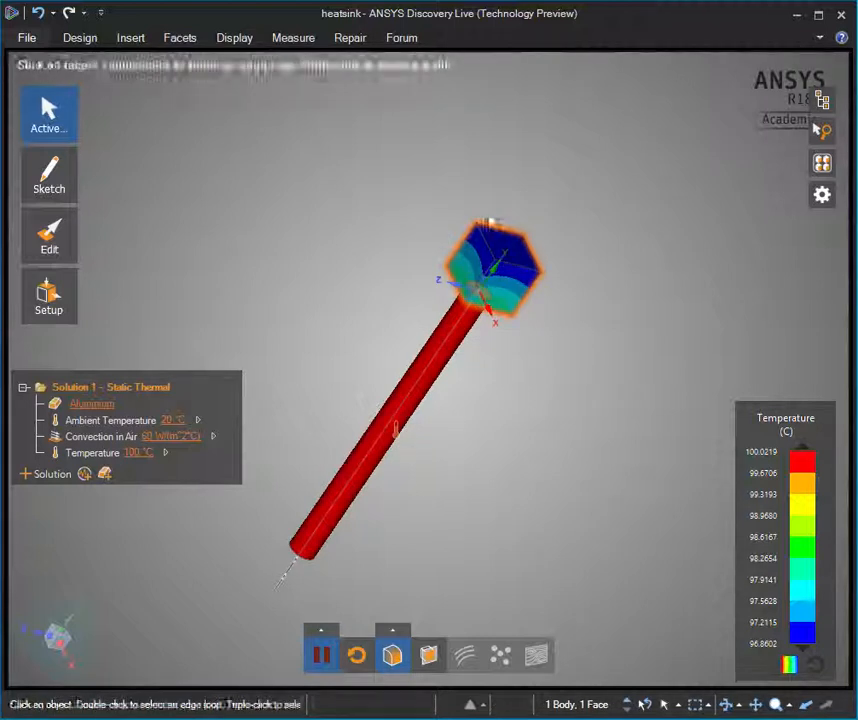
click(553, 293)
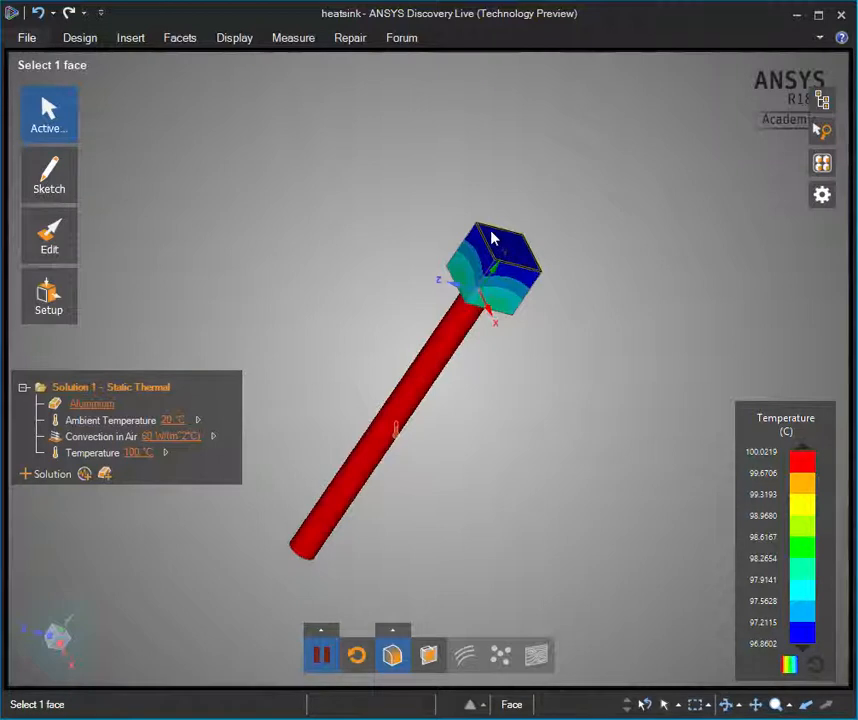
drag(409, 178, 578, 303)
middle_drag(400, 237, 383, 253)
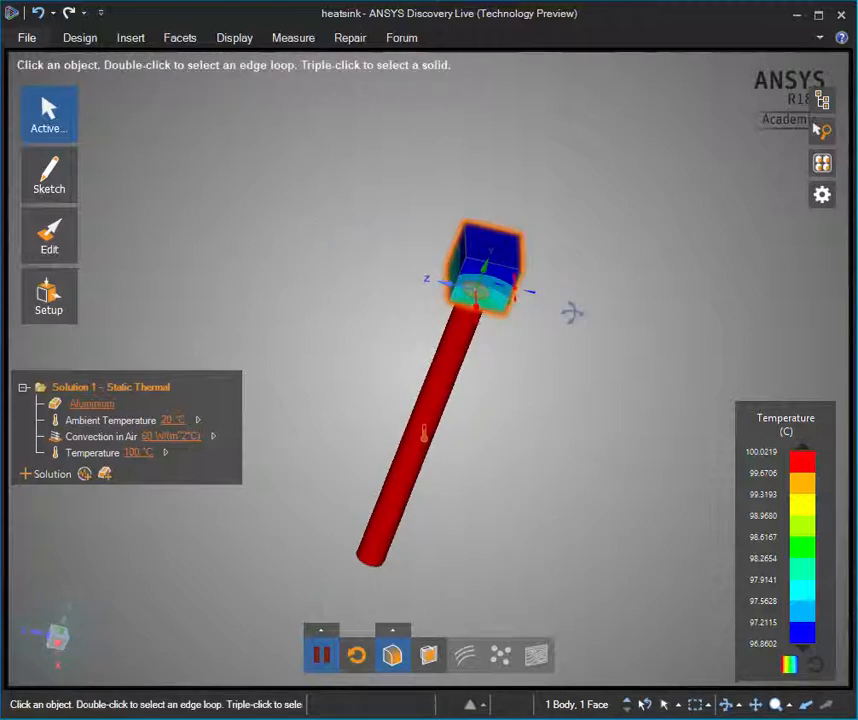
middle_drag(572, 313, 588, 307)
drag(424, 194, 530, 324)
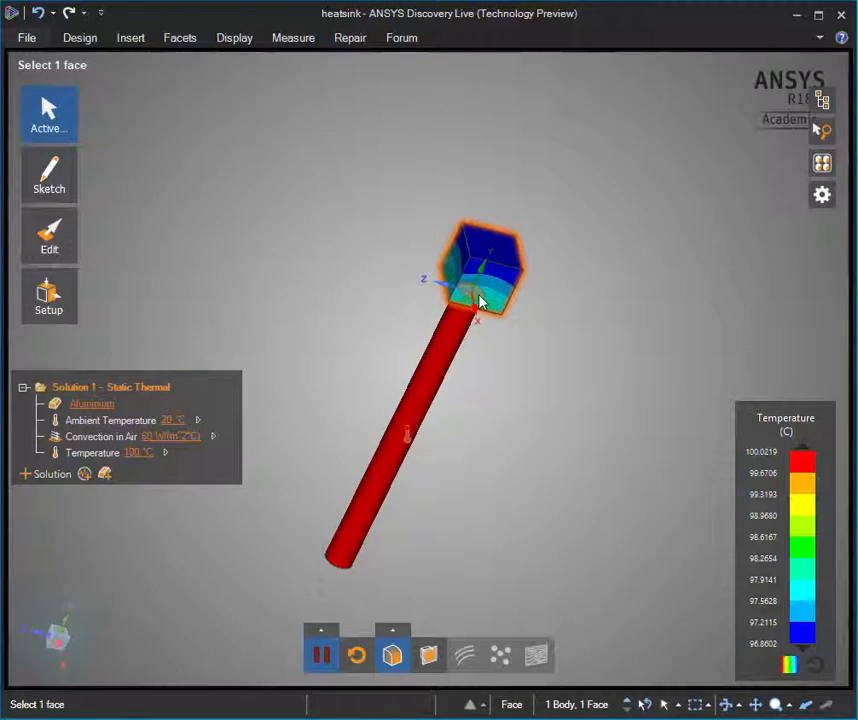
shift+middle_drag(479, 296, 462, 421)
middle_drag(527, 393, 492, 407)
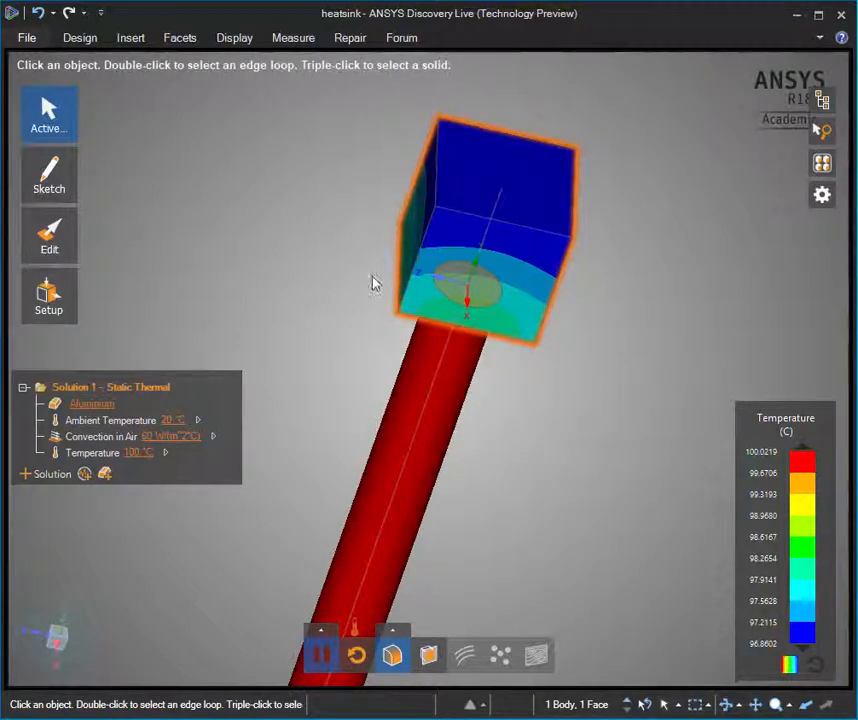
click(487, 298)
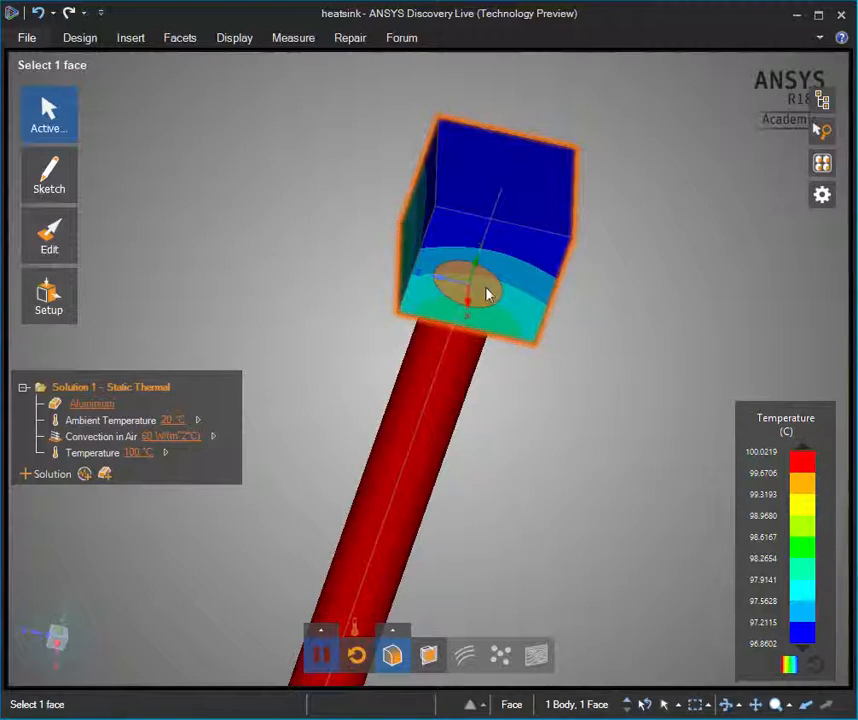
key(ctrl)
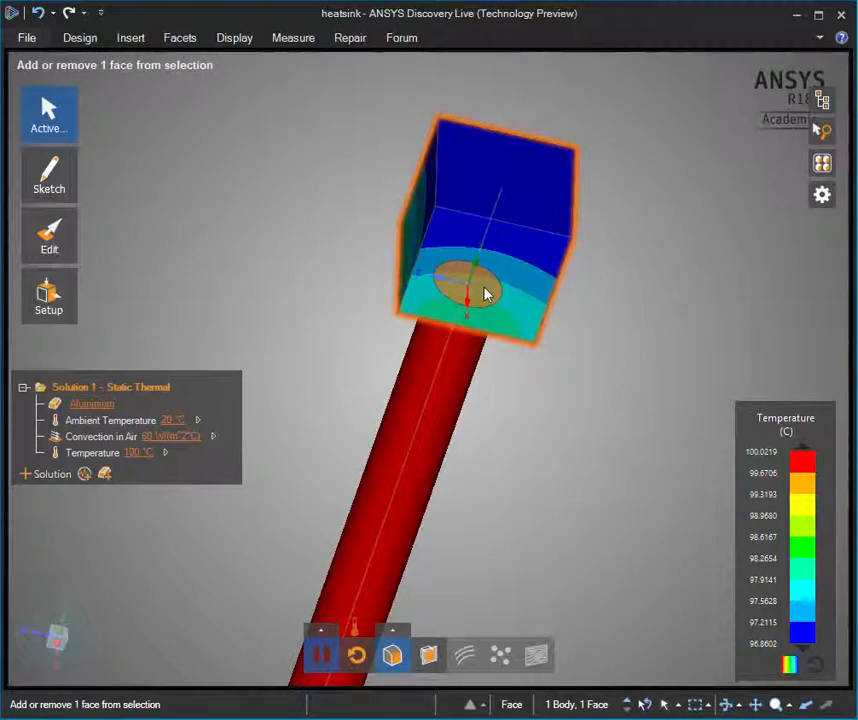
ctrl+click(486, 292)
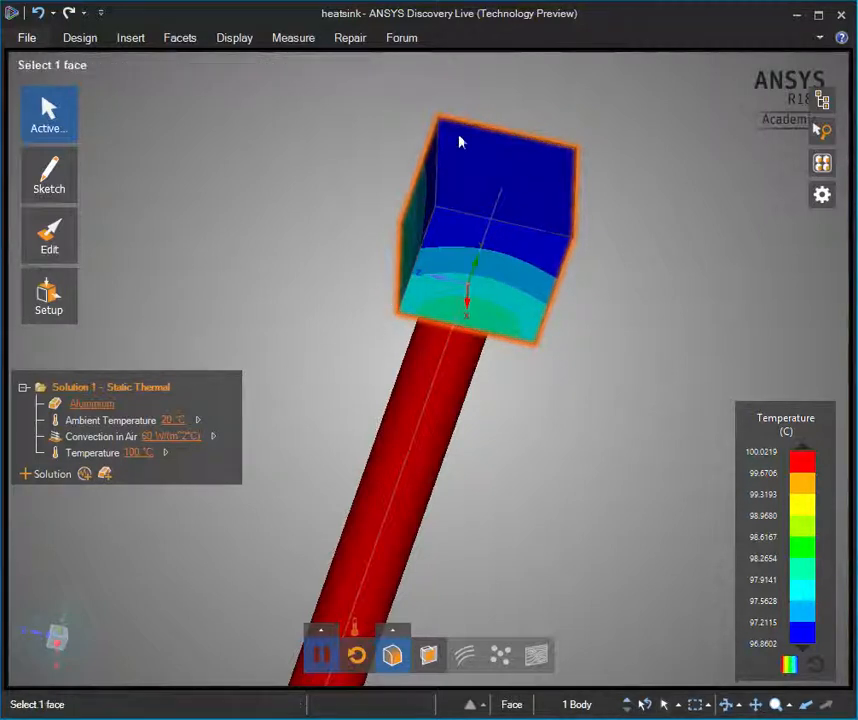
Step: Add a heat transfer on face calculation for the selected cube and place its chart beside the model
right_click(526, 277)
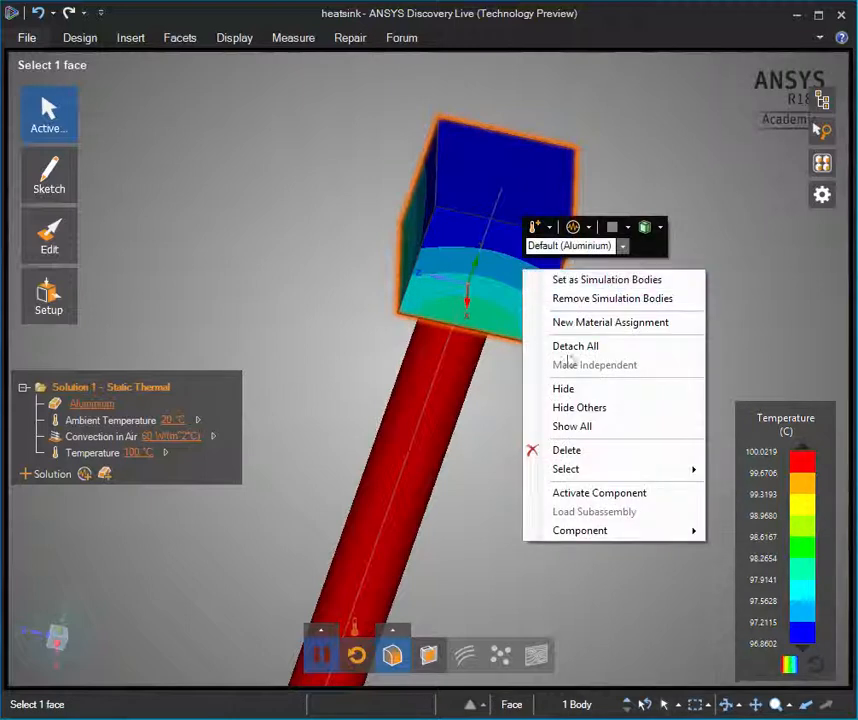
click(580, 228)
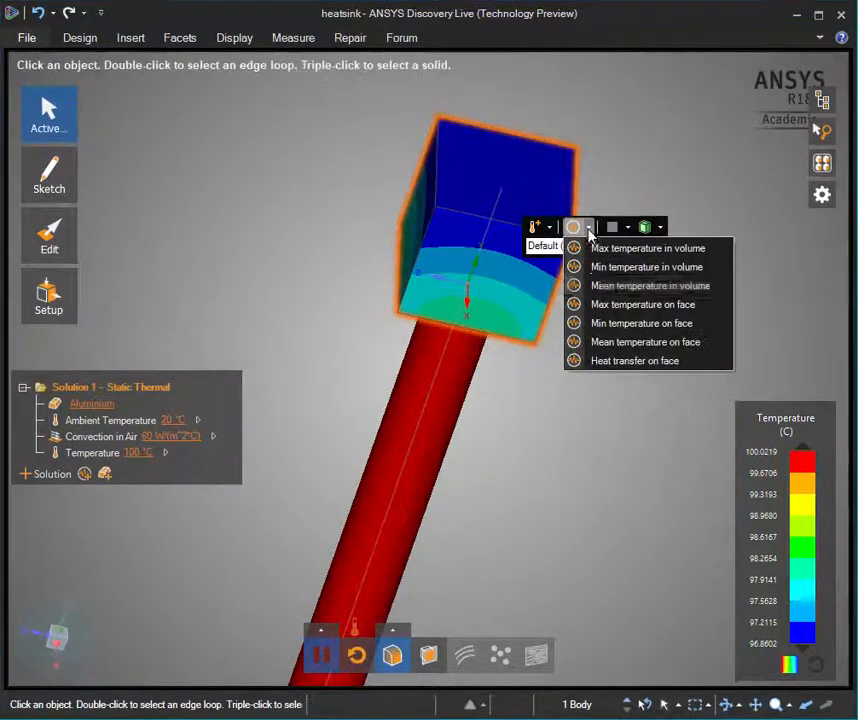
click(598, 361)
drag(678, 360, 663, 338)
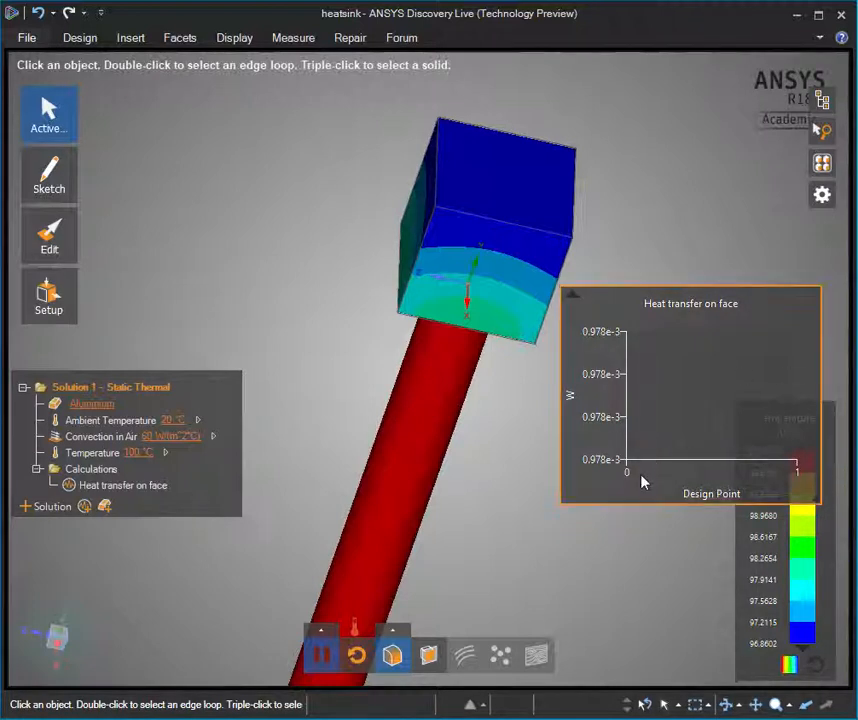
Step: Collapse the heat transfer chart to read its current value, and expand it again
click(575, 297)
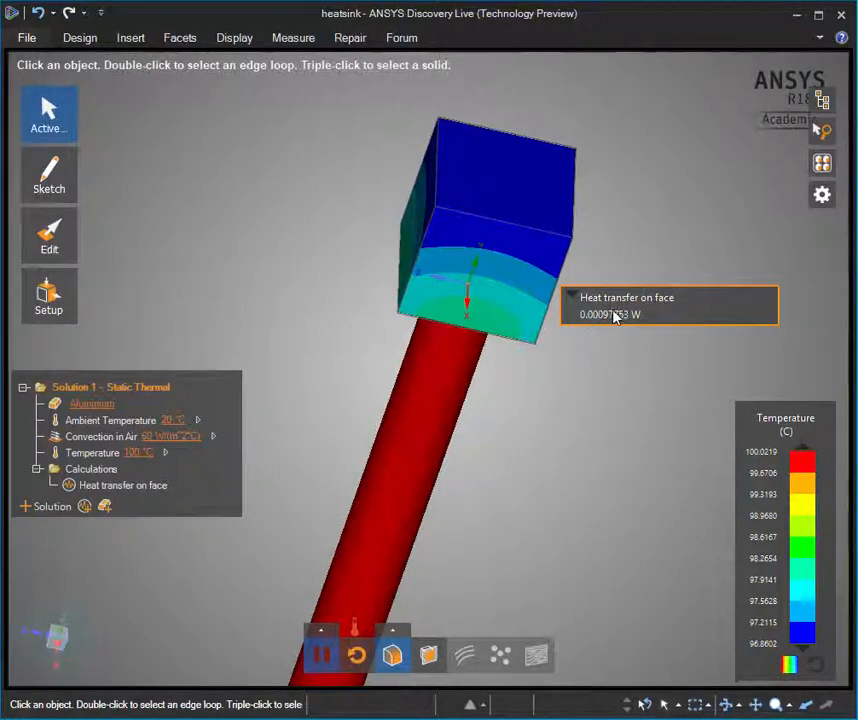
click(571, 296)
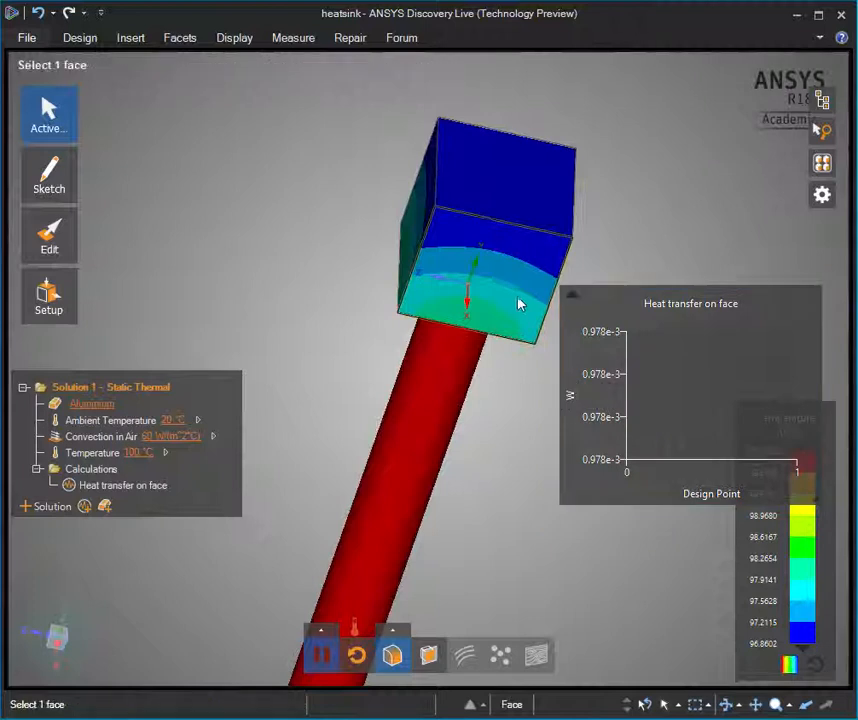
Step: Sketch a rectangle 25.4 mm by 7 mm on the cube's side face, spanning edge to edge across its middle
middle_drag(610, 187, 450, 245)
middle_drag(378, 211, 323, 202)
middle_drag(466, 278, 402, 300)
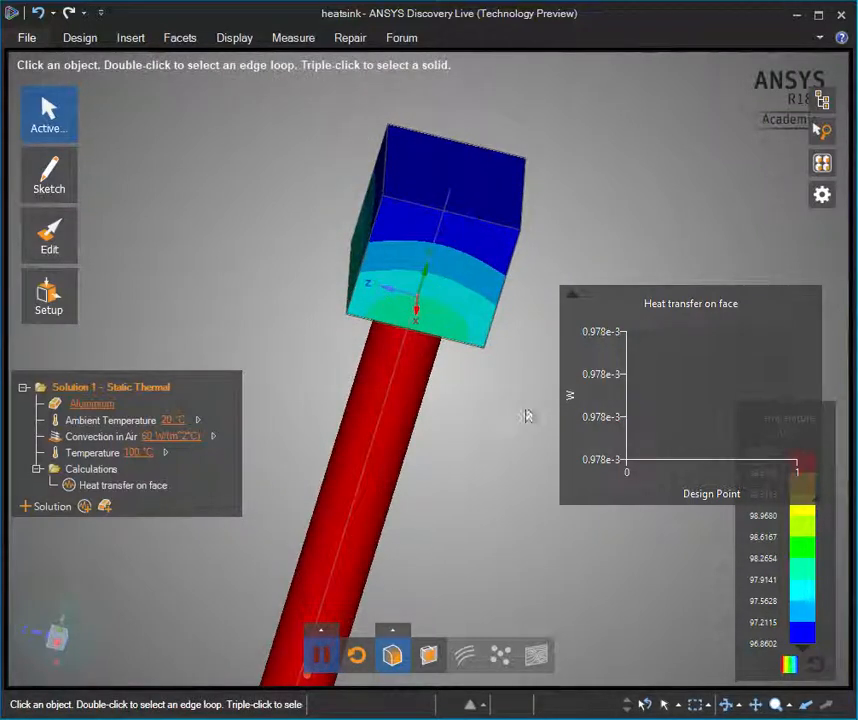
mouse_move(49, 175)
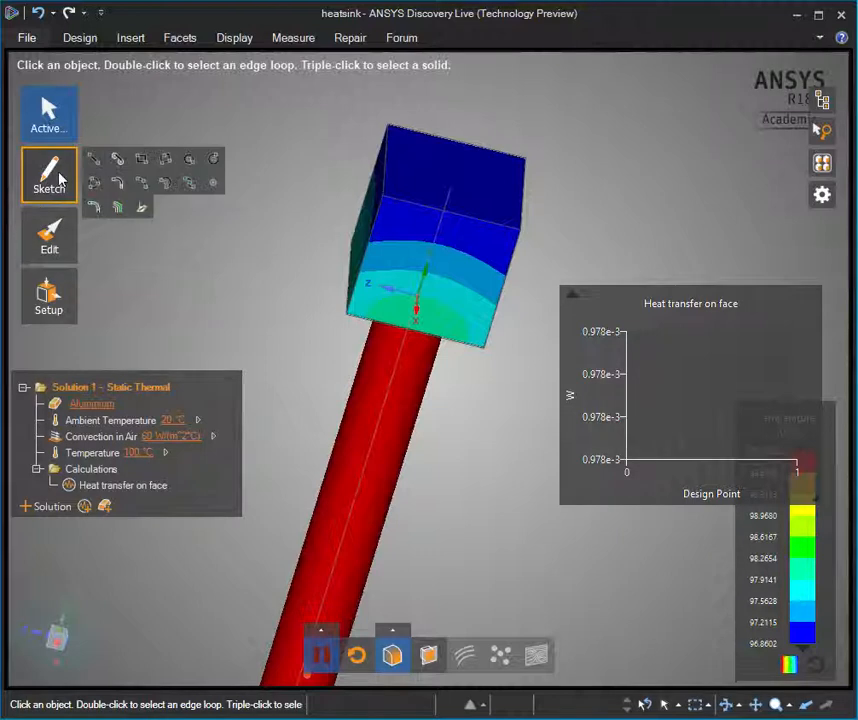
click(140, 160)
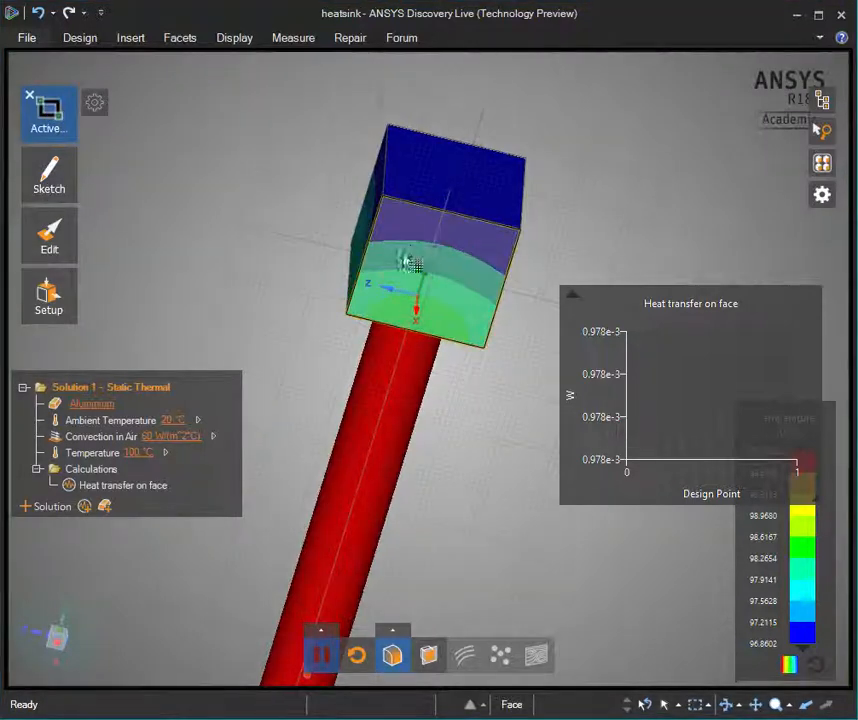
middle_drag(397, 268, 433, 266)
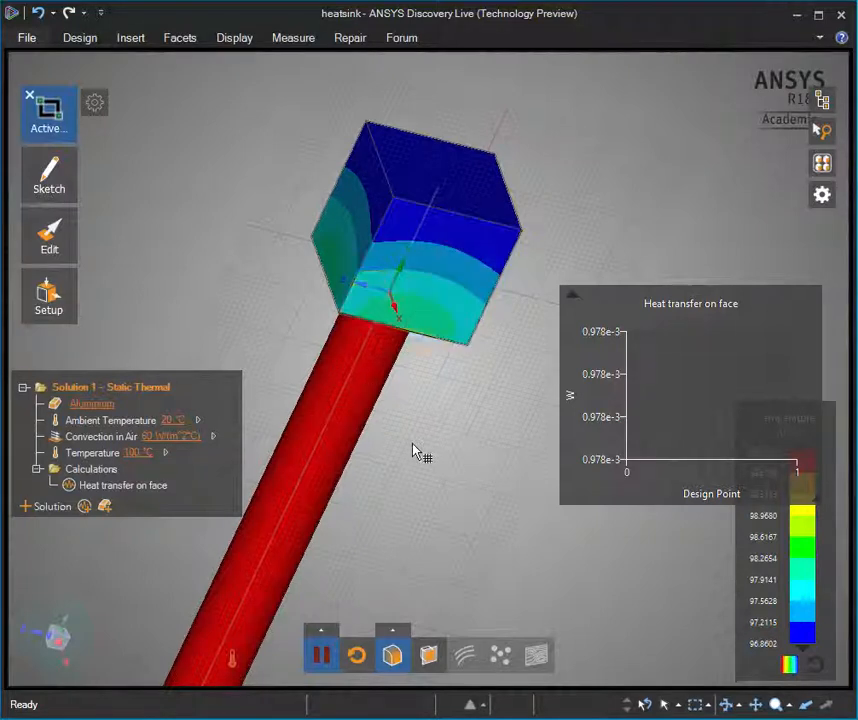
click(450, 278)
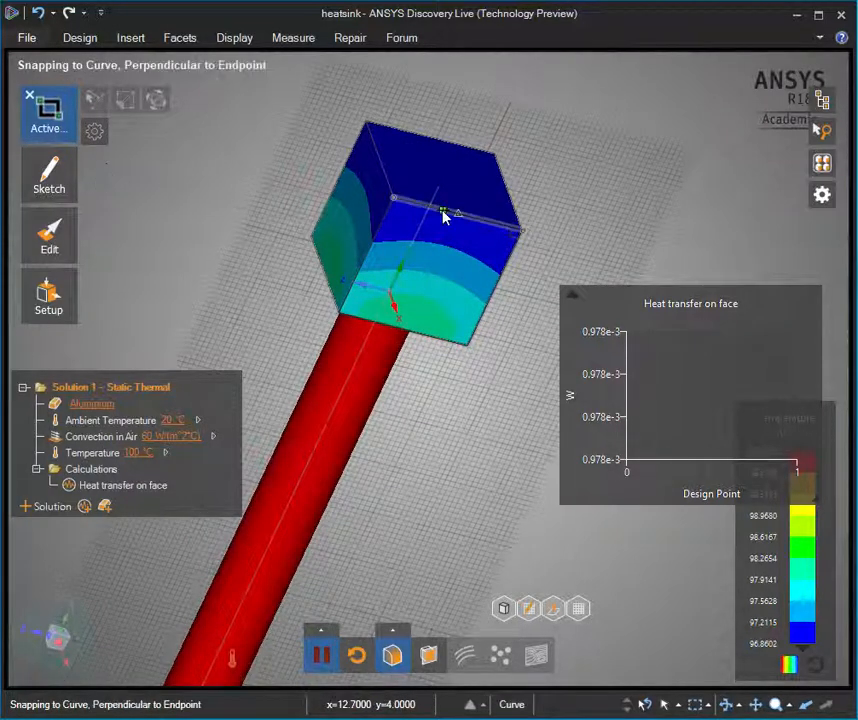
click(376, 239)
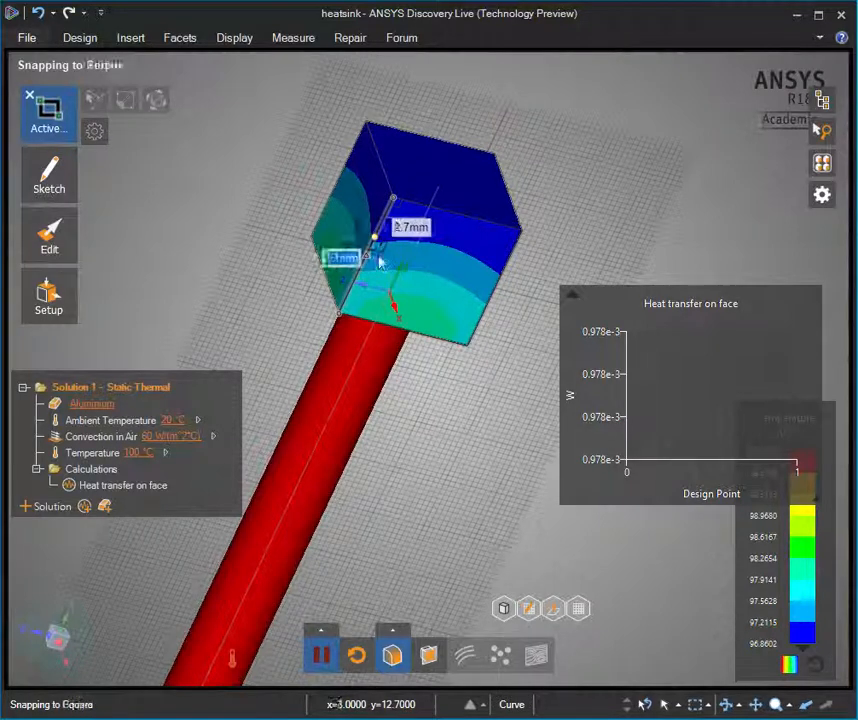
click(489, 302)
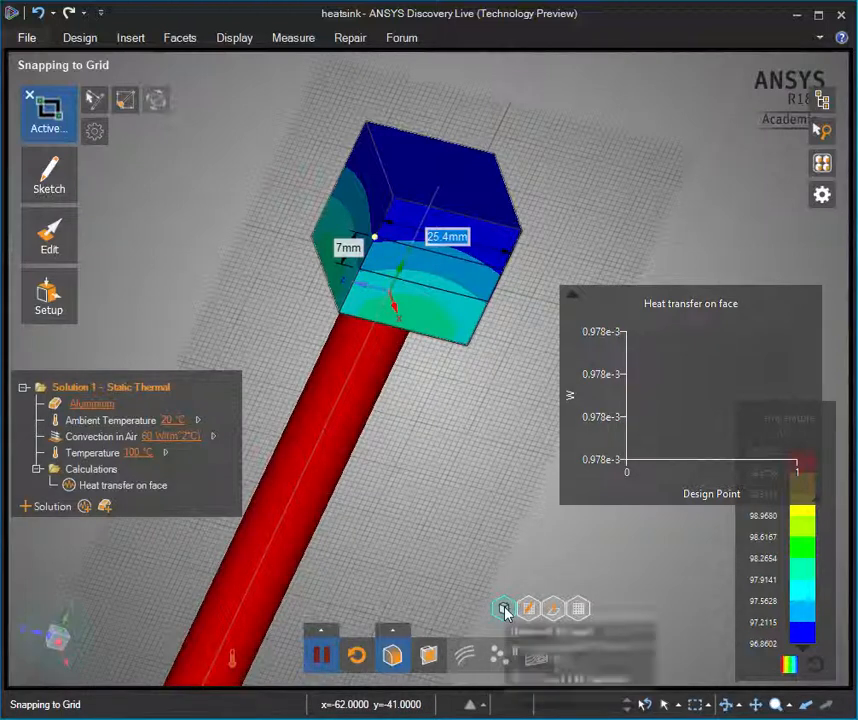
Step: Pull the 7 mm rectangular region into the cube to cut a blind slot across its side face
click(393, 656)
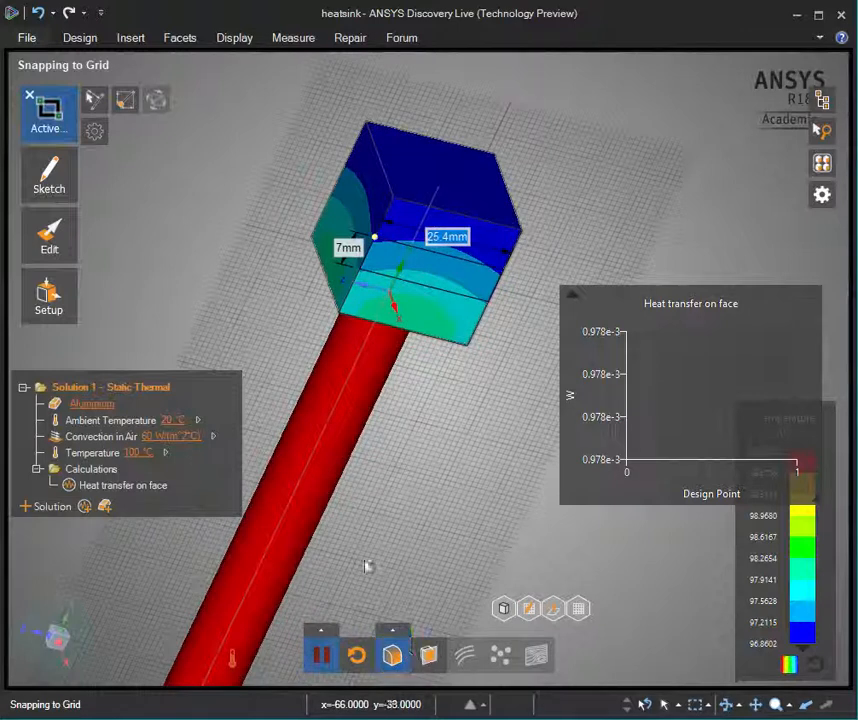
mouse_move(42, 236)
click(110, 238)
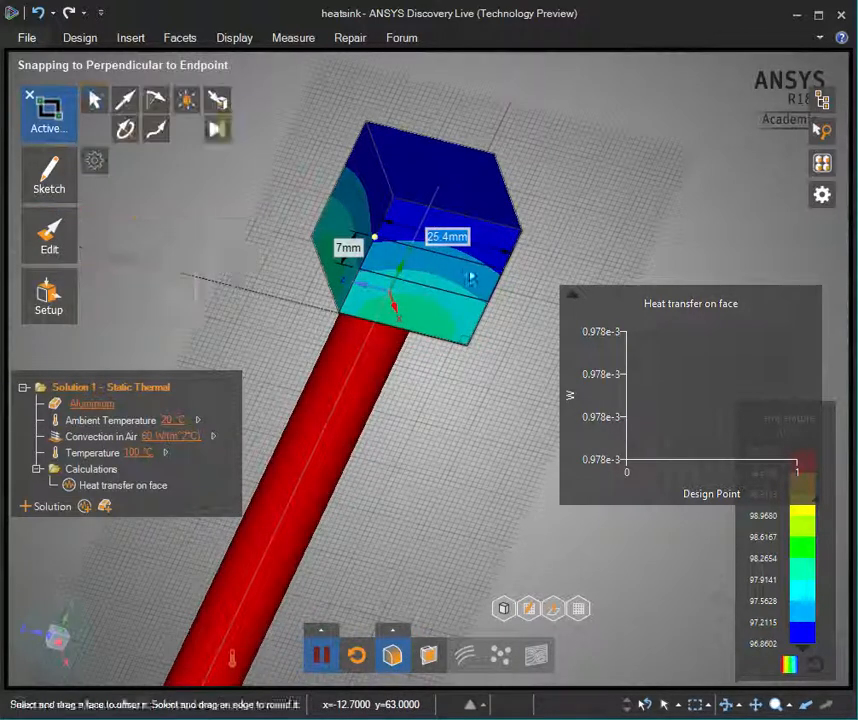
click(450, 278)
drag(413, 245, 484, 274)
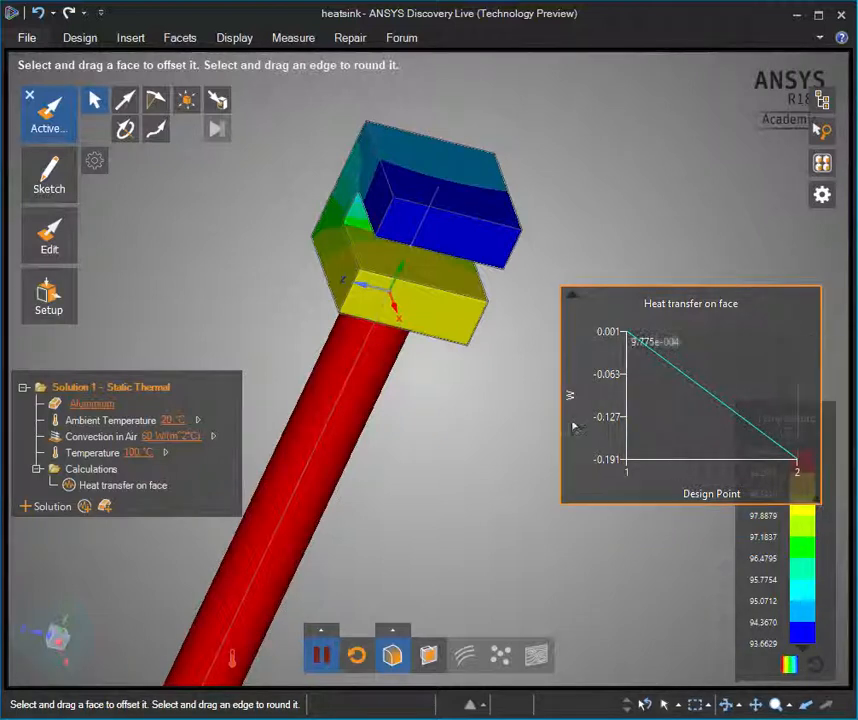
Step: Edit the heat transfer calculator to use the SUM component with direction Normal and the Integral operator, and update it
middle_drag(446, 423, 444, 391)
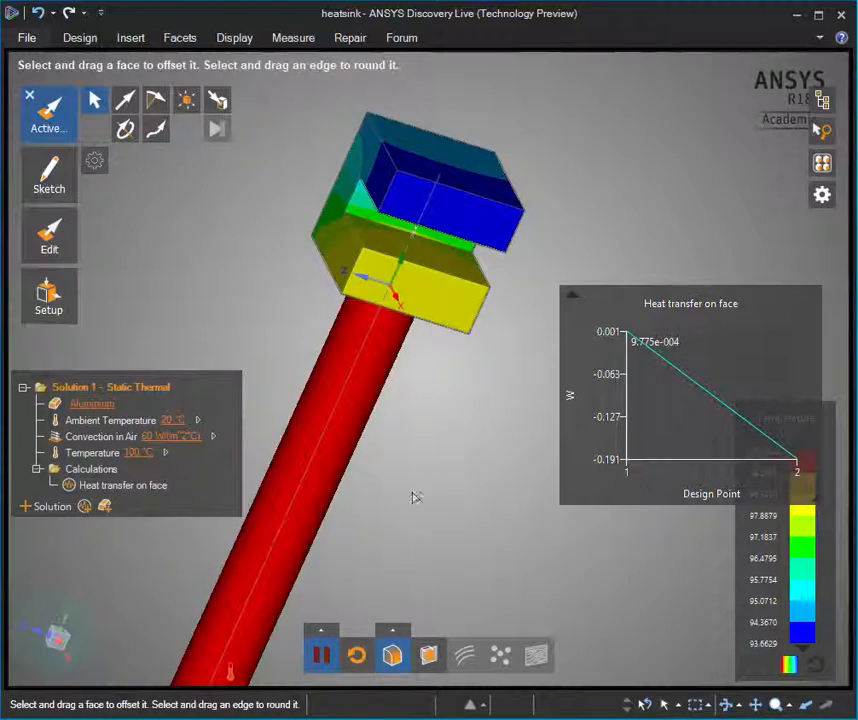
right_click(149, 492)
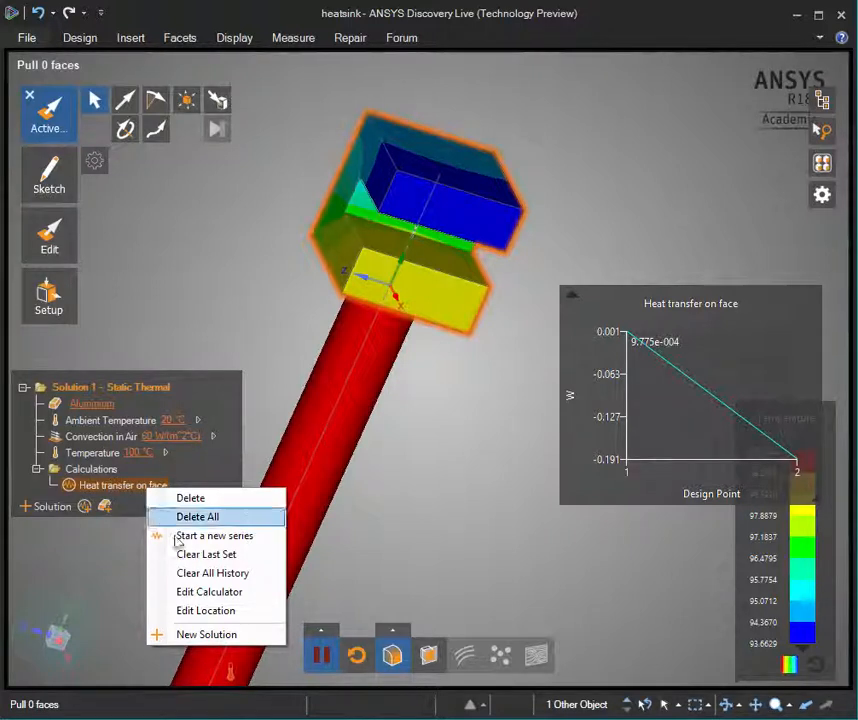
click(208, 594)
drag(326, 352, 374, 349)
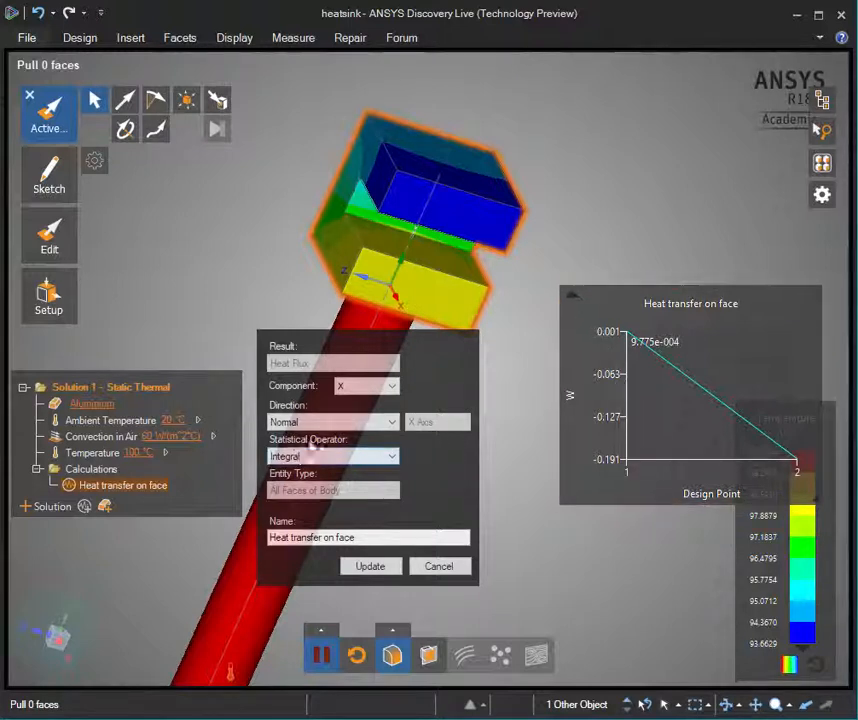
click(357, 388)
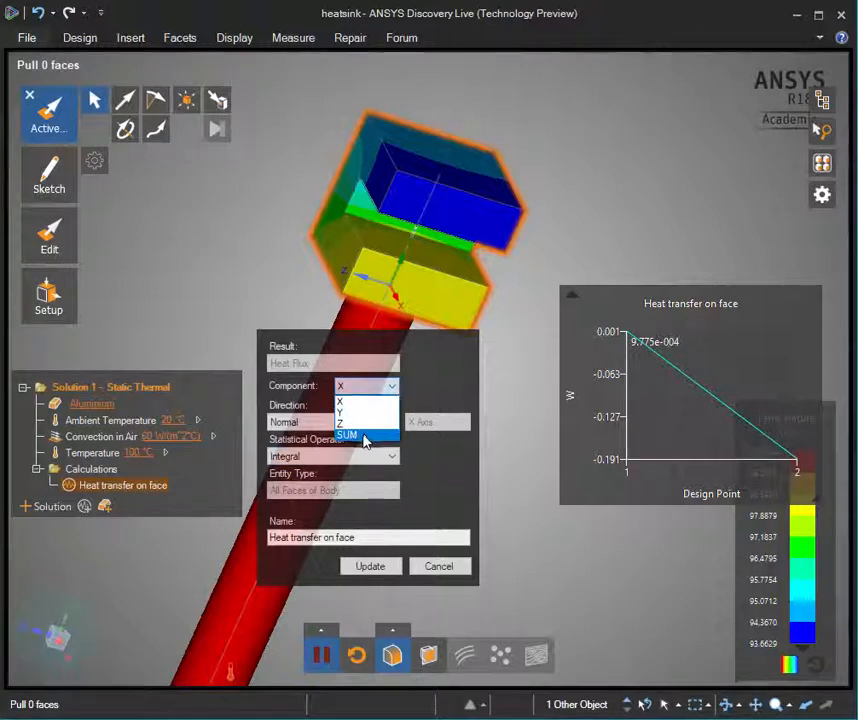
click(365, 441)
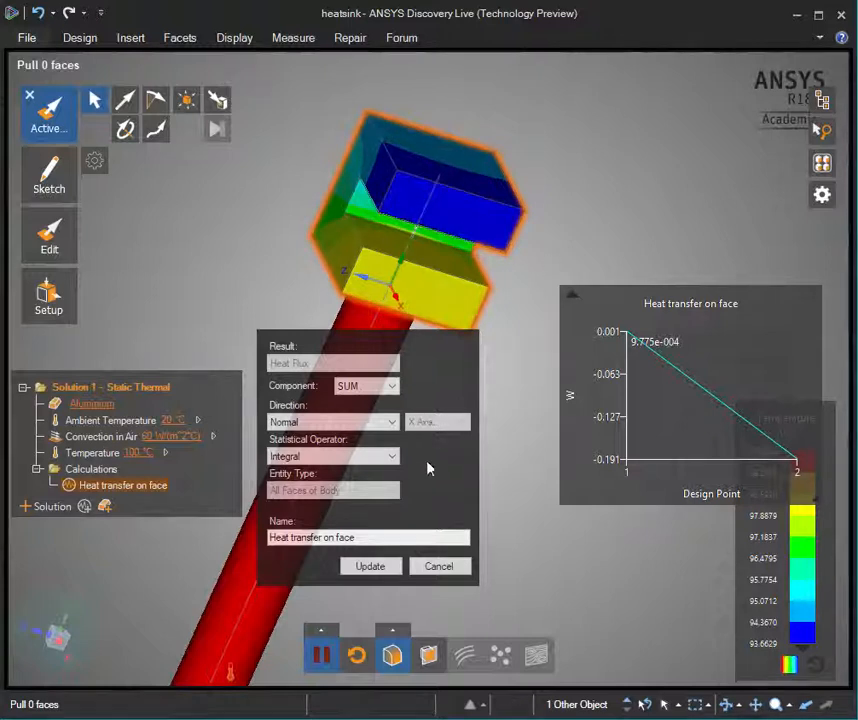
click(312, 428)
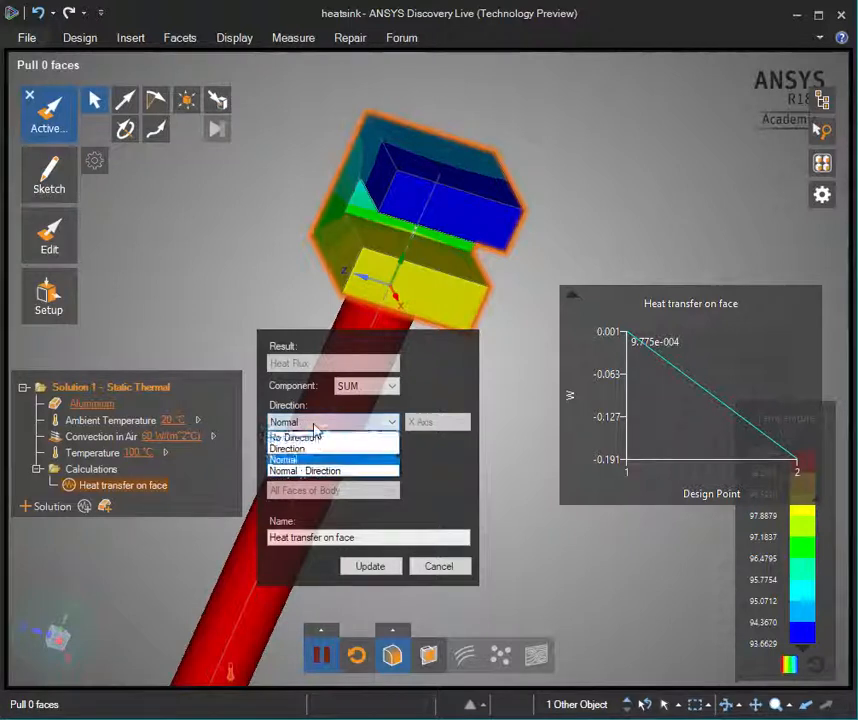
click(372, 457)
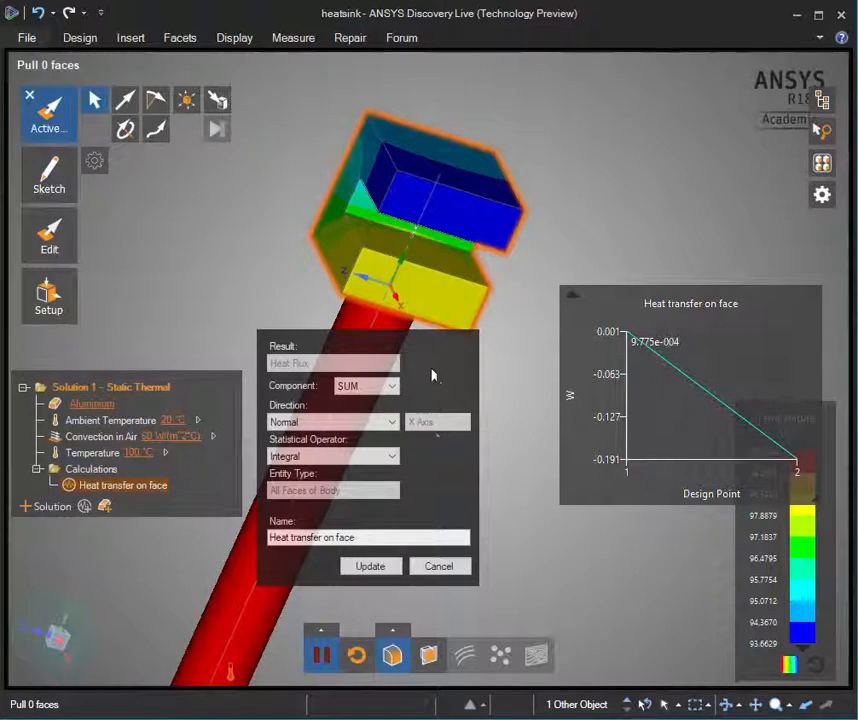
click(385, 567)
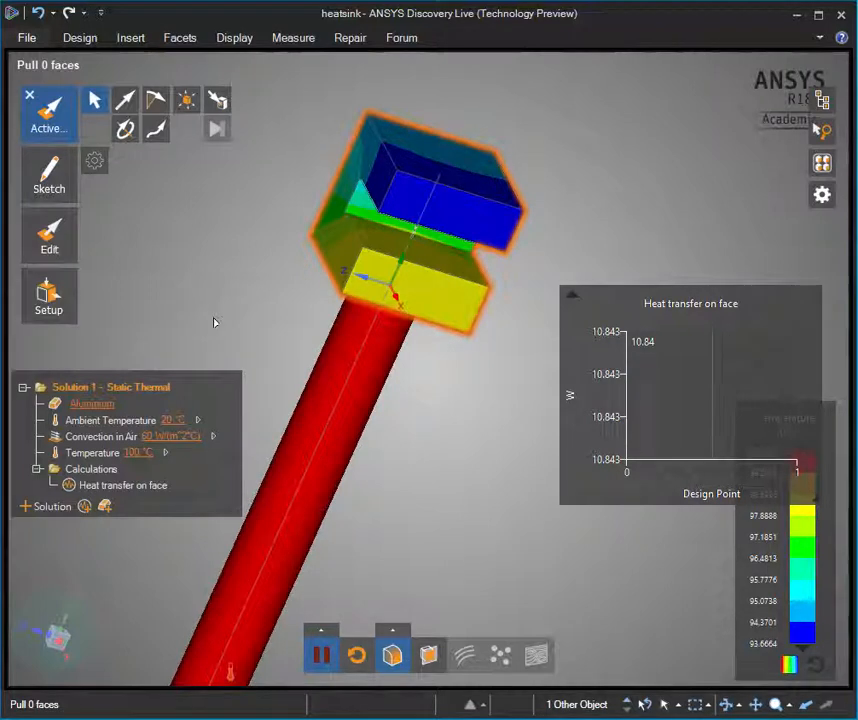
Step: Undo the slot cut and pull the same rectangular region into the cube again to record new design points
key(ctrl+z)
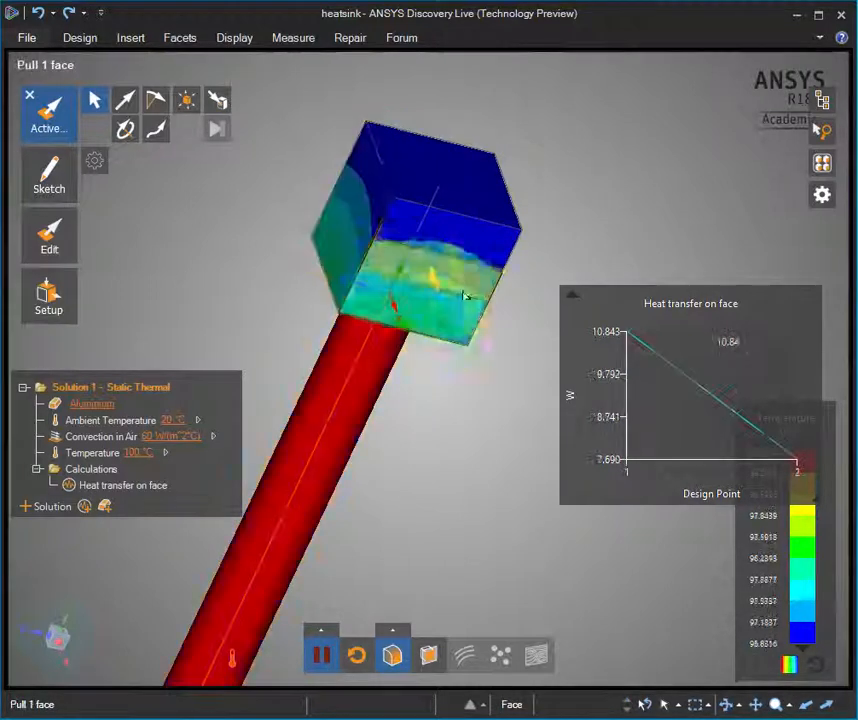
drag(436, 284, 410, 251)
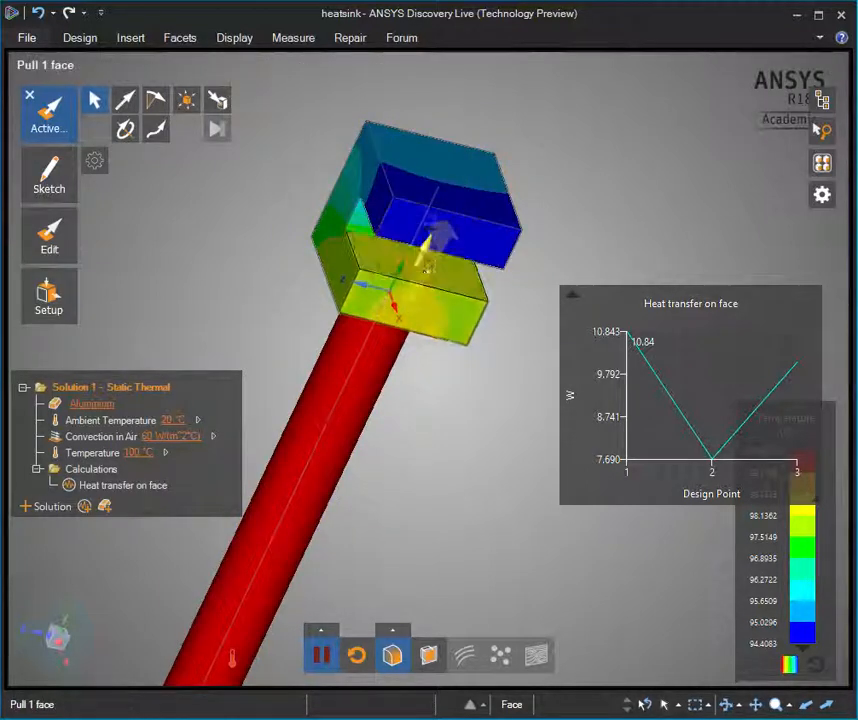
Step: Review the heat transfer calculator's settings without changing them, and compare the design points on its chart
right_click(146, 491)
click(203, 593)
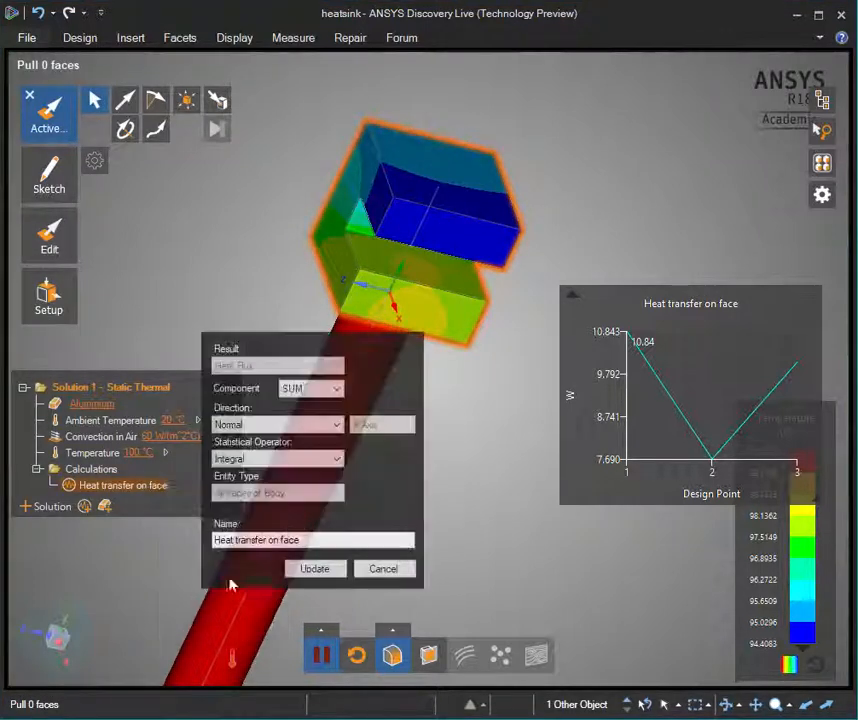
click(383, 568)
mouse_move(786, 375)
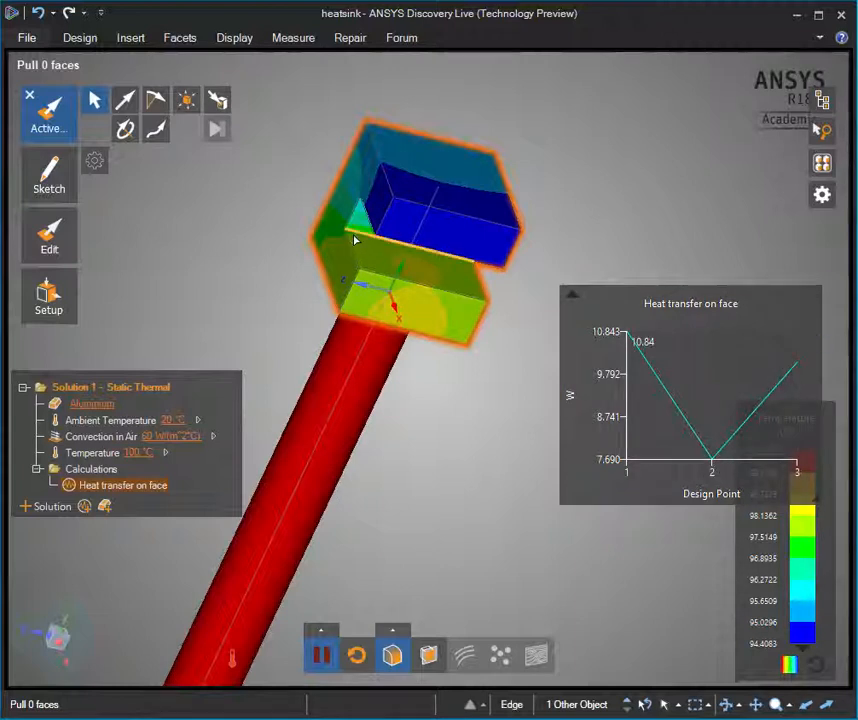
mouse_move(712, 480)
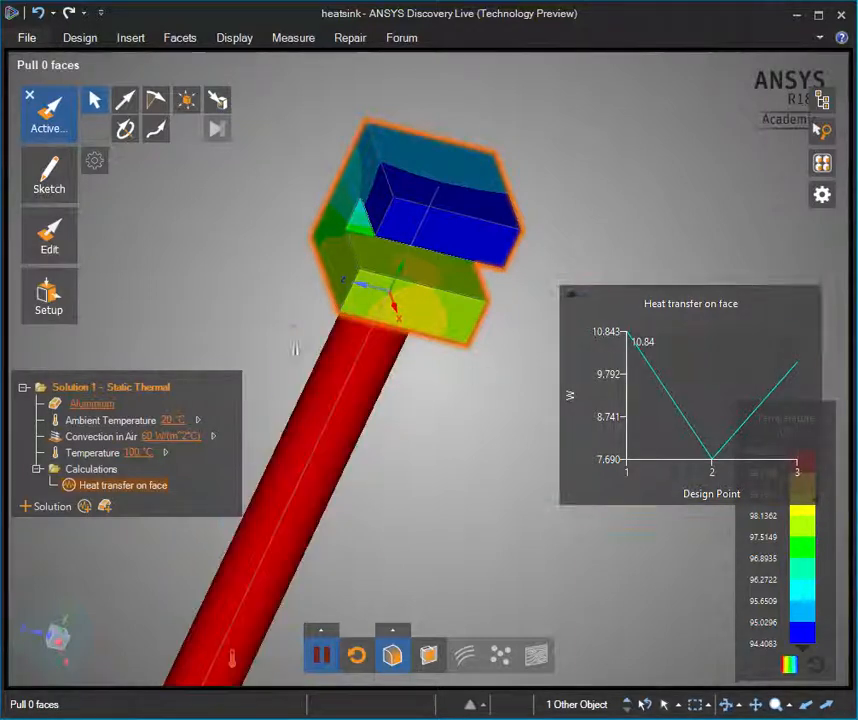
Step: Sketch a rectangle 25.4 mm by 4 mm on the cube's adjacent uncut outer face, near the edge farthest from the slot
middle_drag(295, 347, 361, 410)
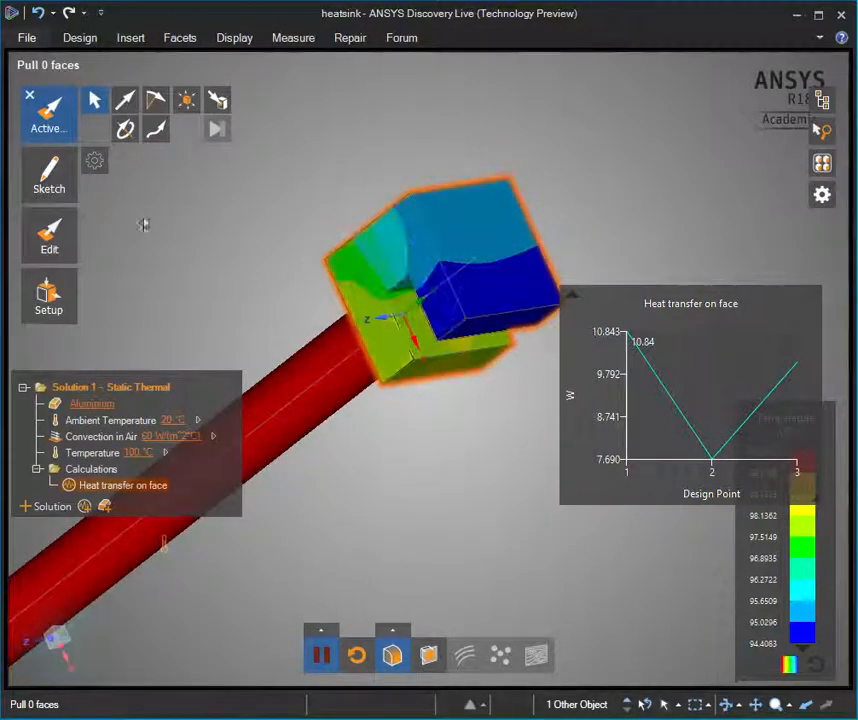
mouse_move(35, 190)
click(146, 160)
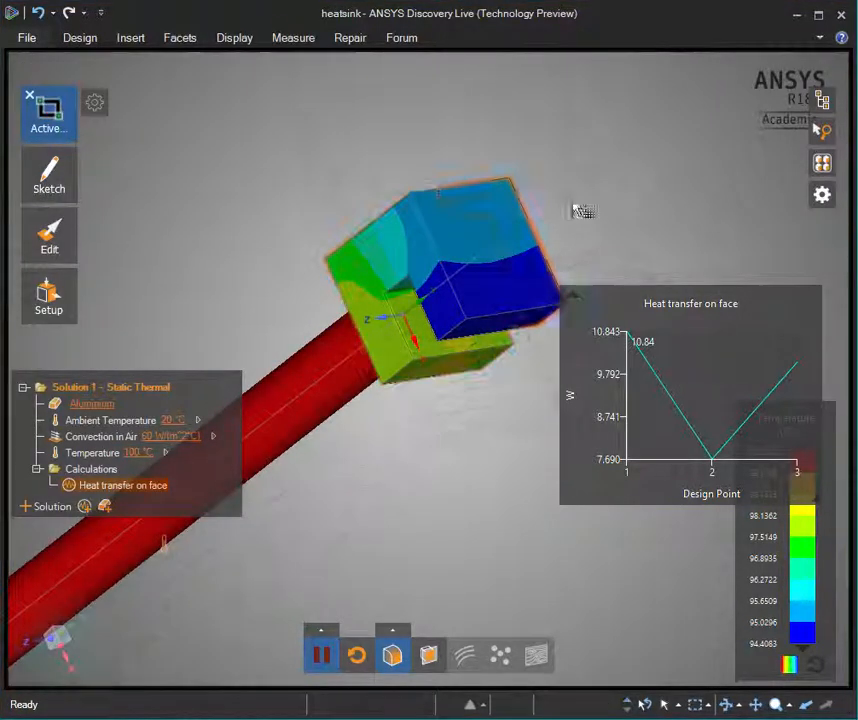
click(477, 236)
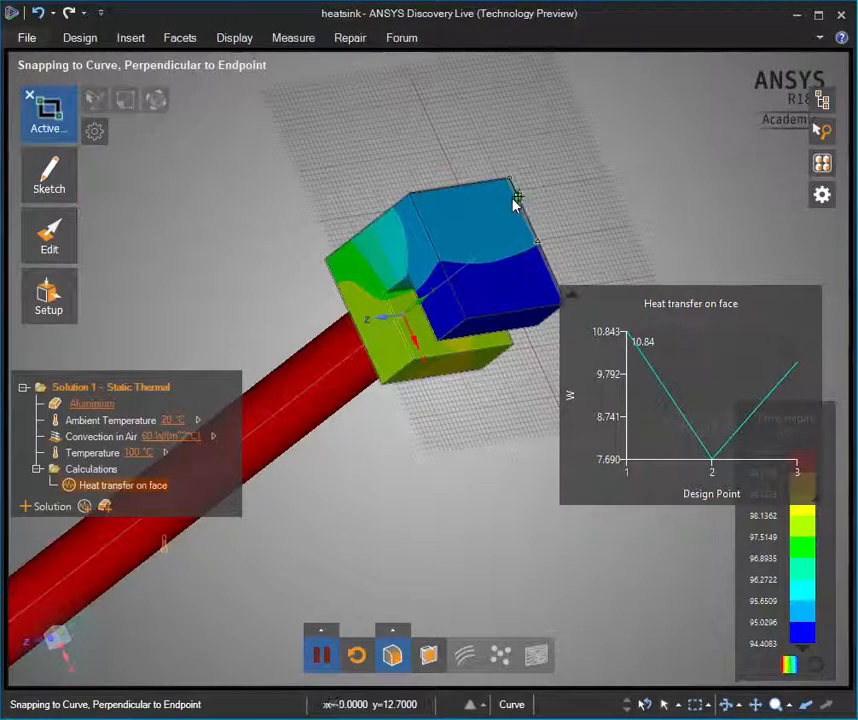
click(513, 190)
click(429, 234)
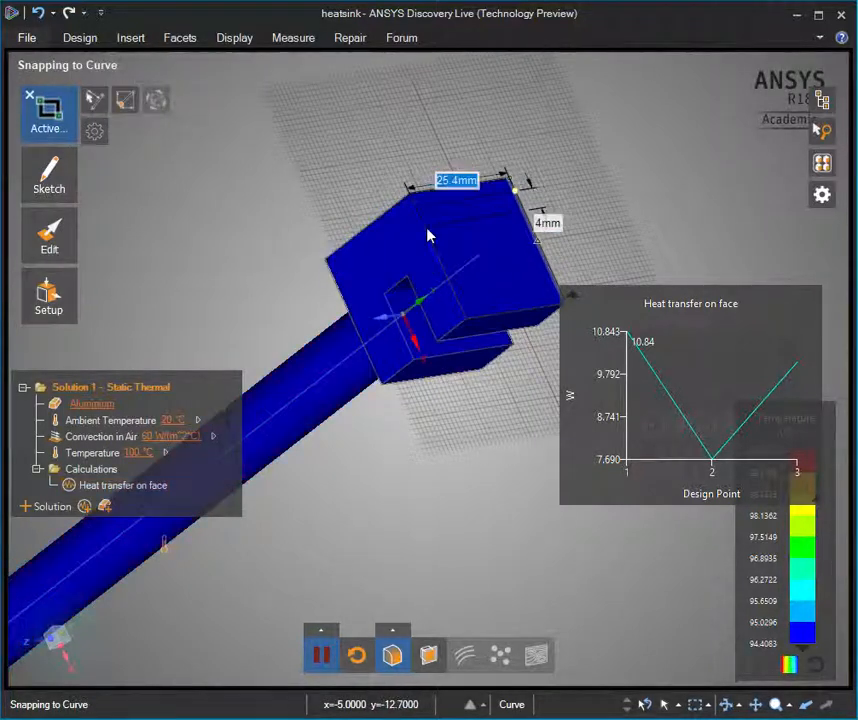
Step: Pull the 4 mm rectangular region into the cube to cut a second slot
mouse_move(62, 244)
click(127, 244)
mouse_move(479, 207)
mouse_down()
mouse_move(420, 229)
mouse_move(402, 247)
mouse_up()
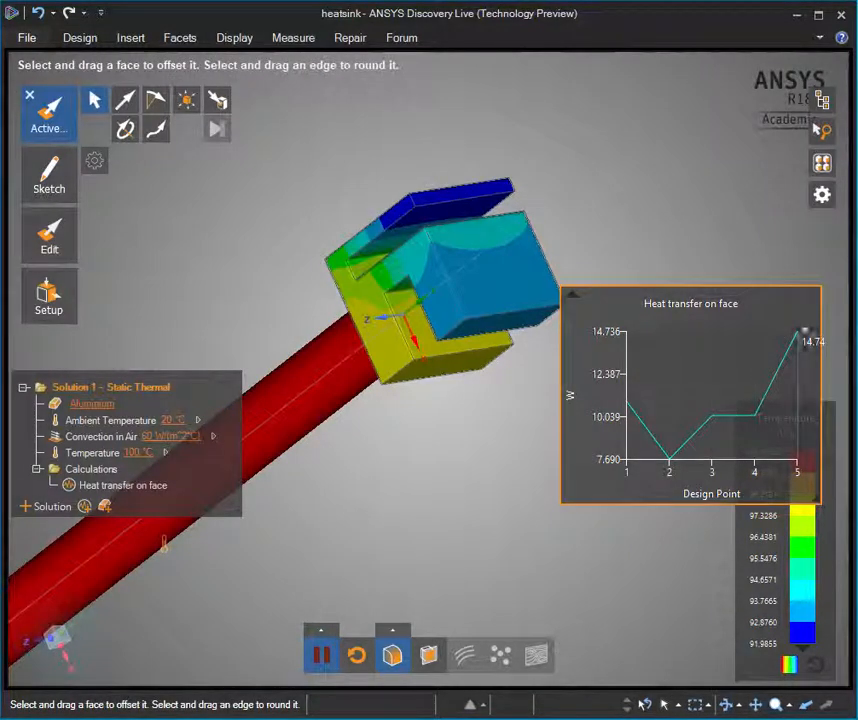
Step: Sketch a rectangle about 9 mm by 3 mm on the side face of the thick block between the two slots
middle_drag(553, 390, 606, 374)
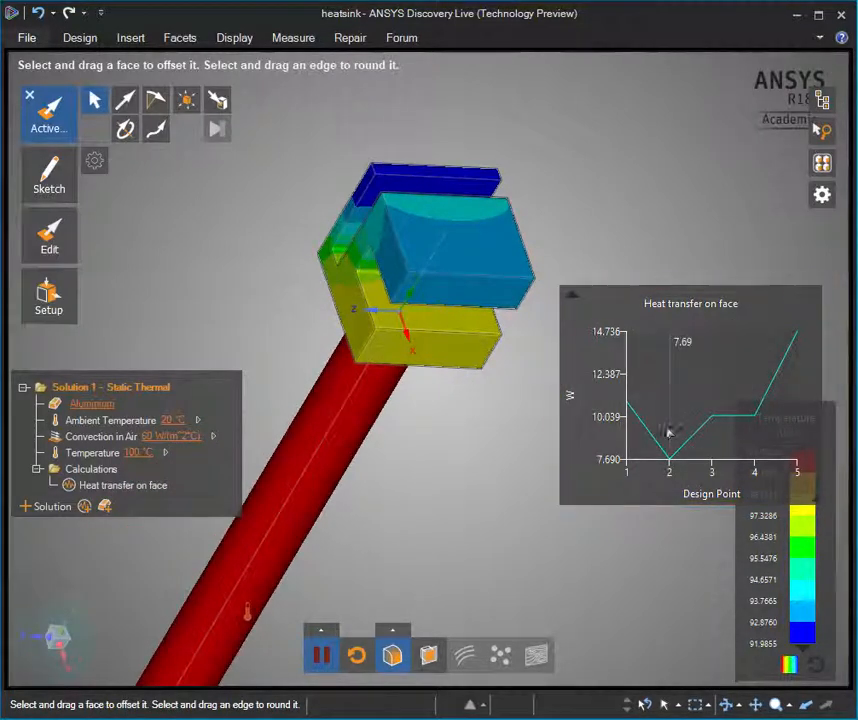
middle_drag(530, 415, 377, 336)
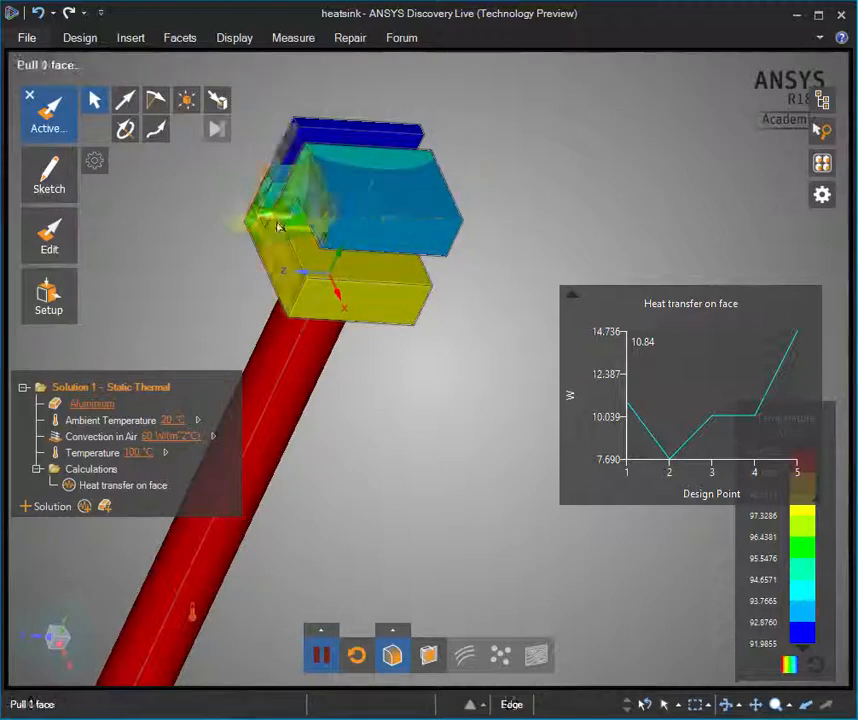
click(292, 190)
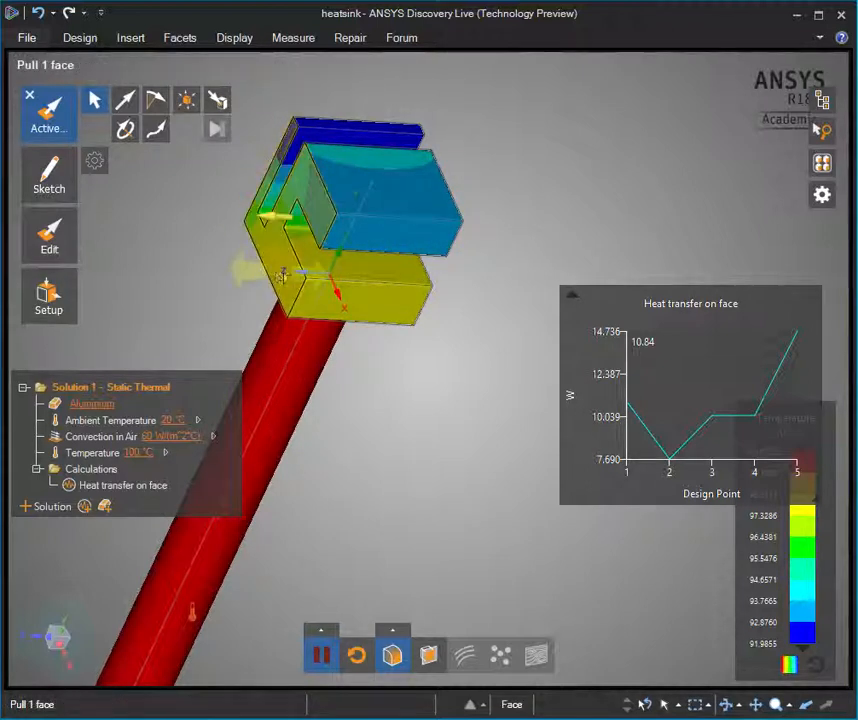
click(186, 334)
middle_drag(427, 272, 230, 257)
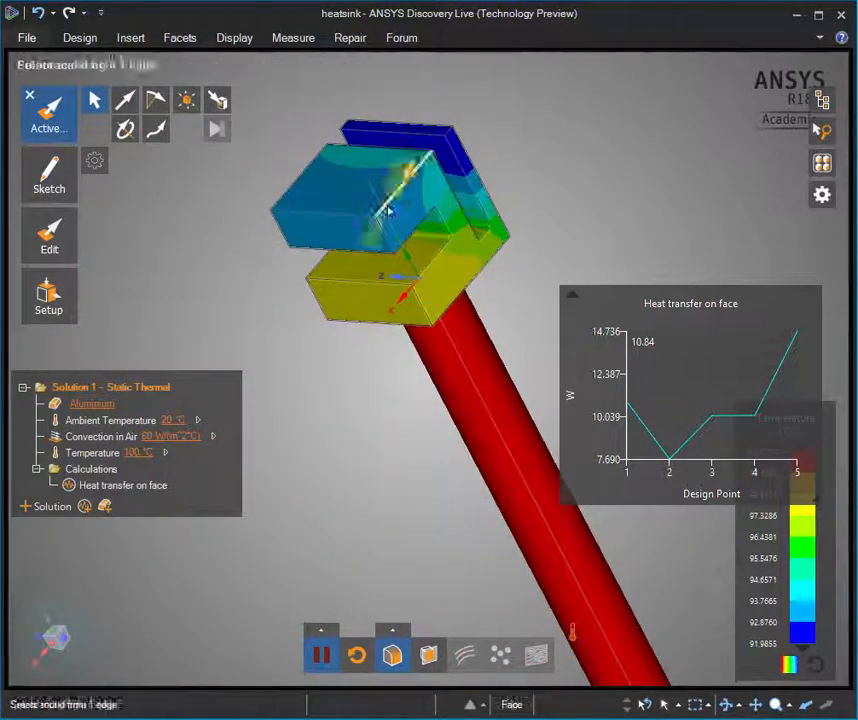
click(330, 224)
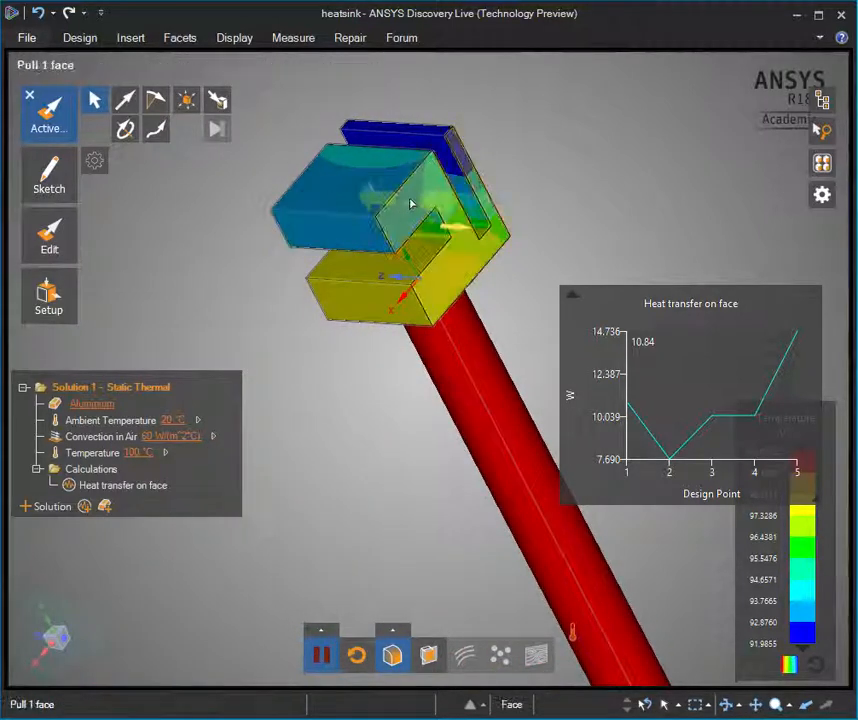
click(194, 262)
mouse_move(70, 160)
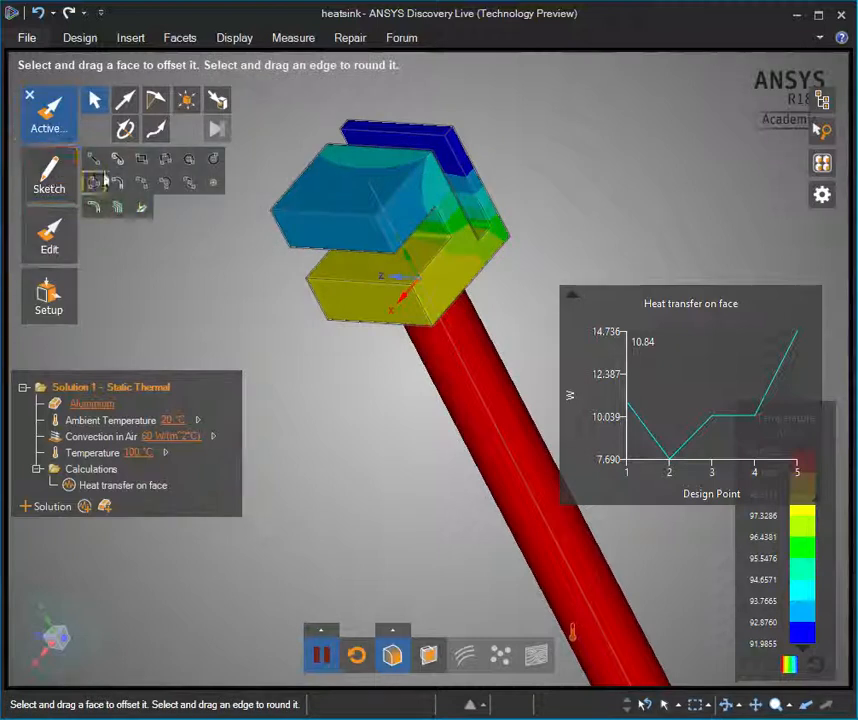
click(141, 161)
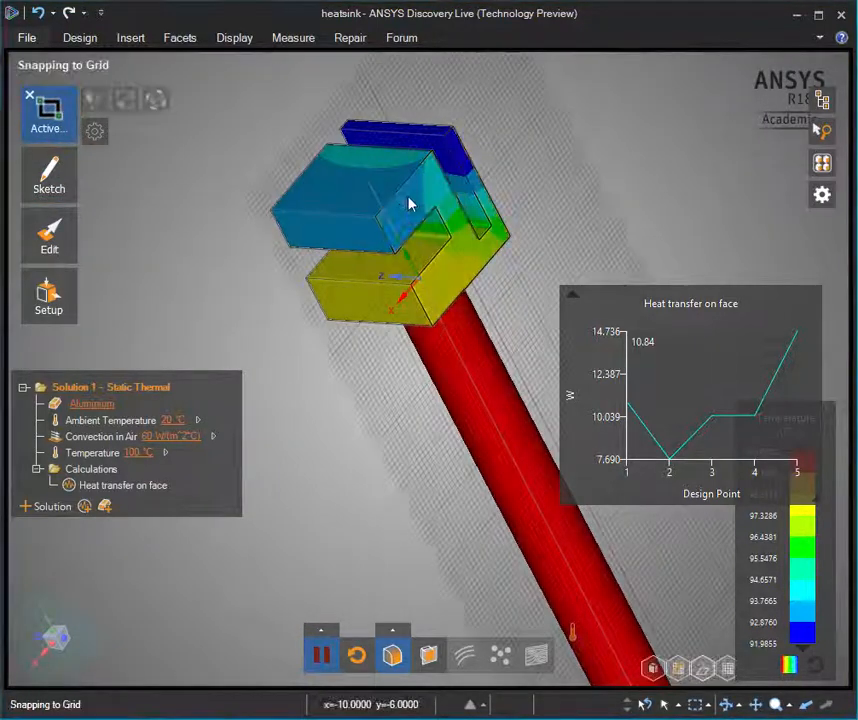
click(415, 183)
key(Tab)
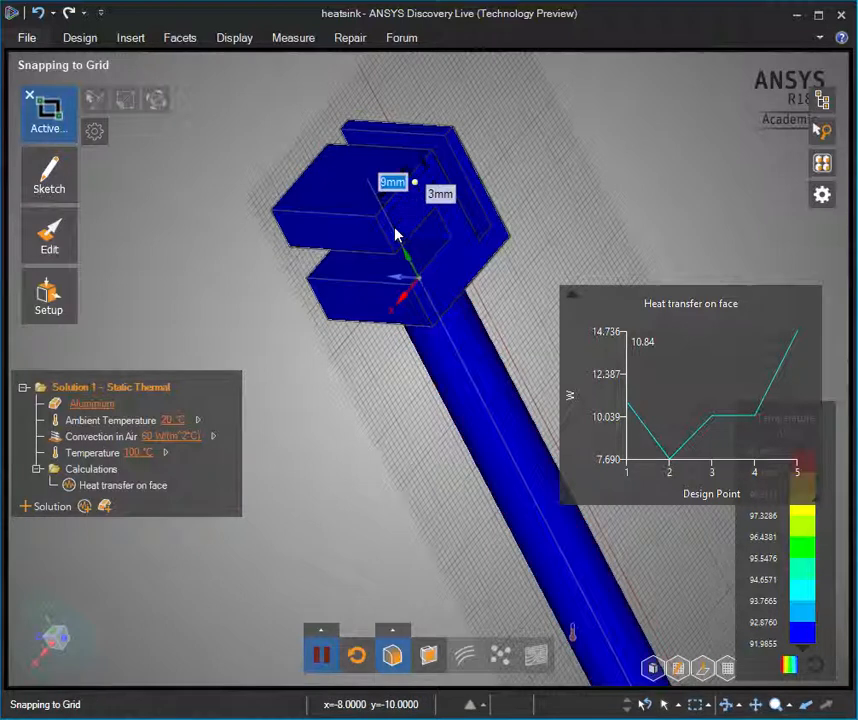
Step: Pull the small rectangular region outward about 12.75 mm from the side face to form a protruding block
mouse_move(50, 235)
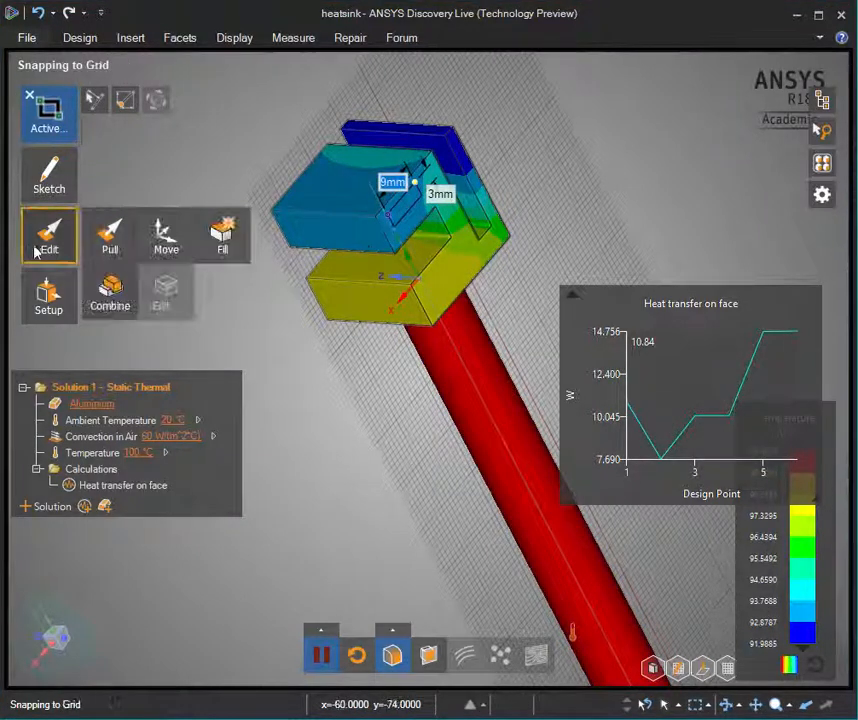
click(112, 232)
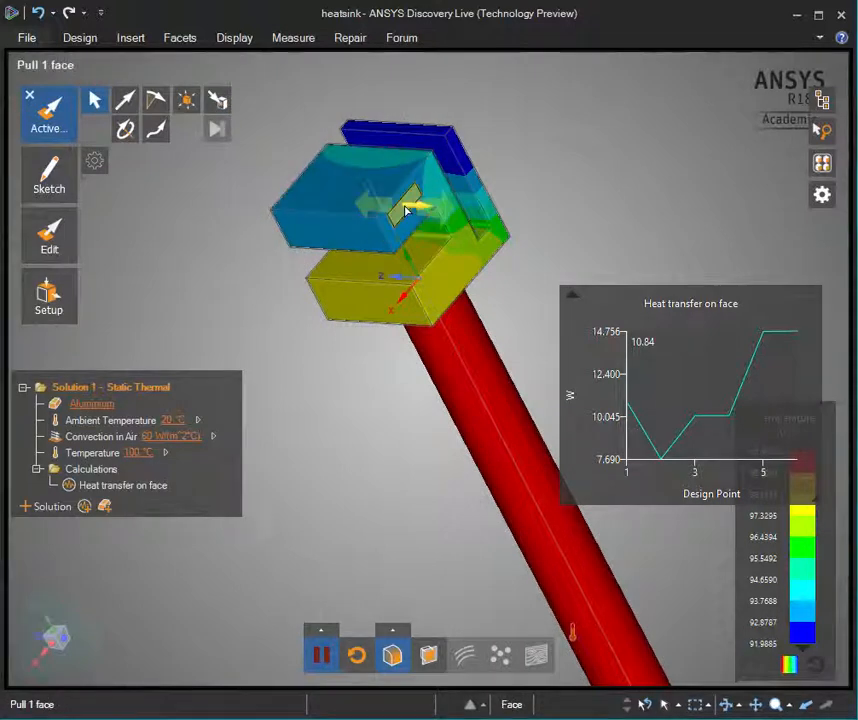
click(410, 205)
drag(412, 205, 463, 216)
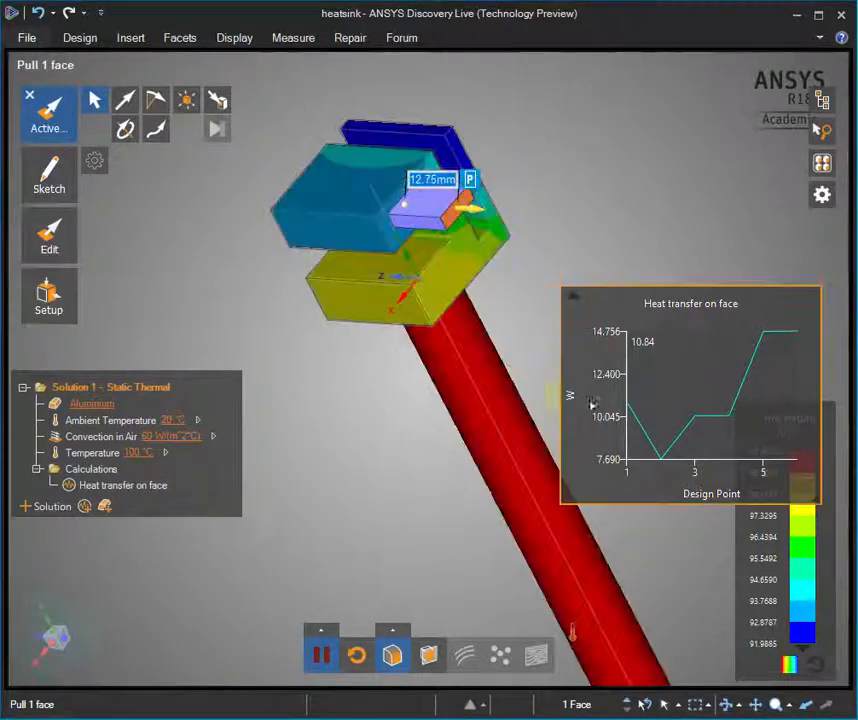
click(30, 95)
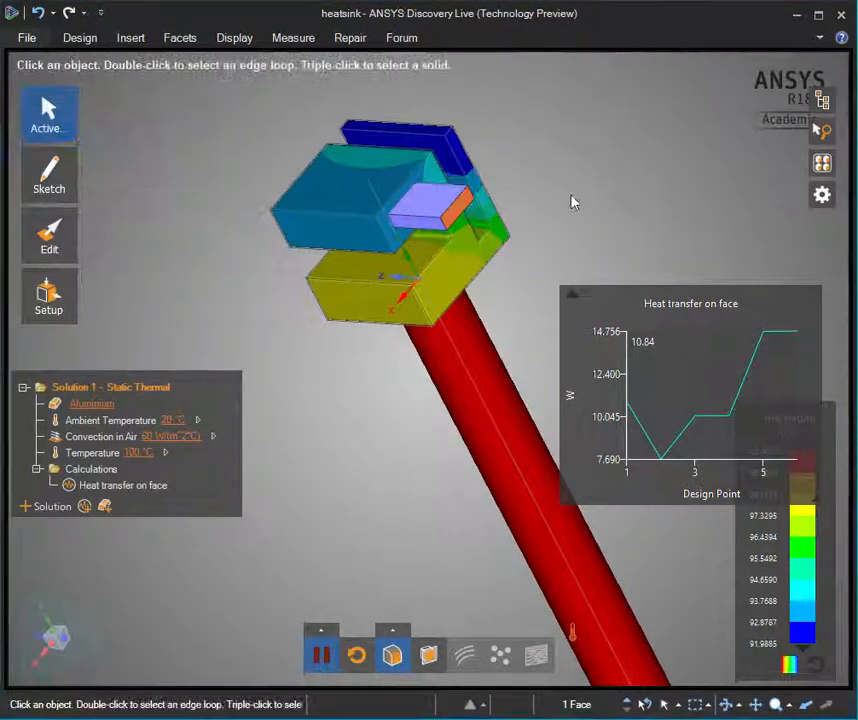
Step: Inspect the protruding block from several angles and compare the latest design points on the heat transfer chart
middle_drag(580, 193, 650, 178)
middle_drag(672, 222, 267, 361)
mouse_move(563, 236)
middle_down()
mouse_move(603, 232)
mouse_move(570, 226)
middle_up()
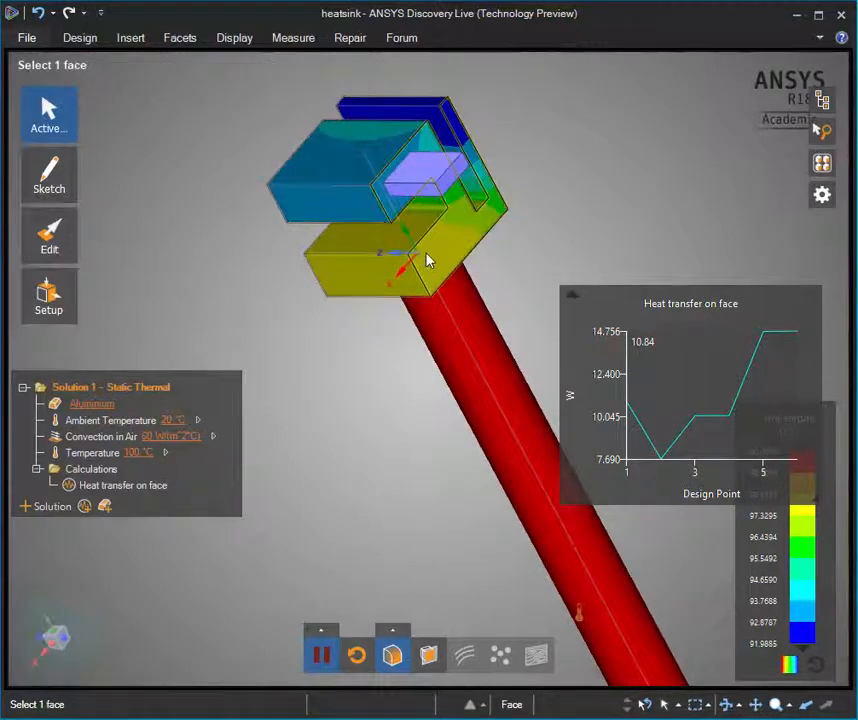
mouse_move(771, 341)
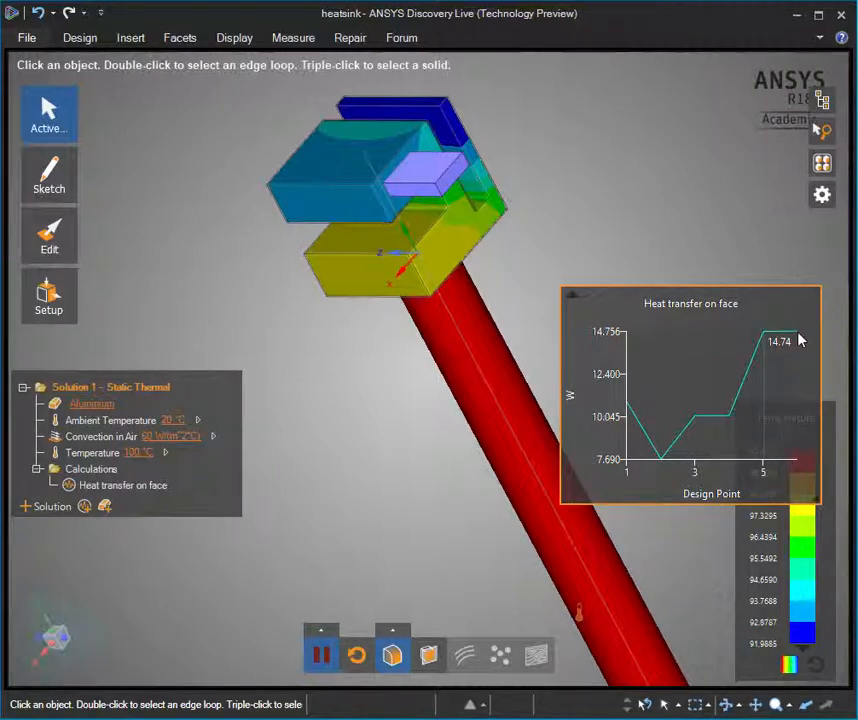
middle_drag(568, 172, 605, 191)
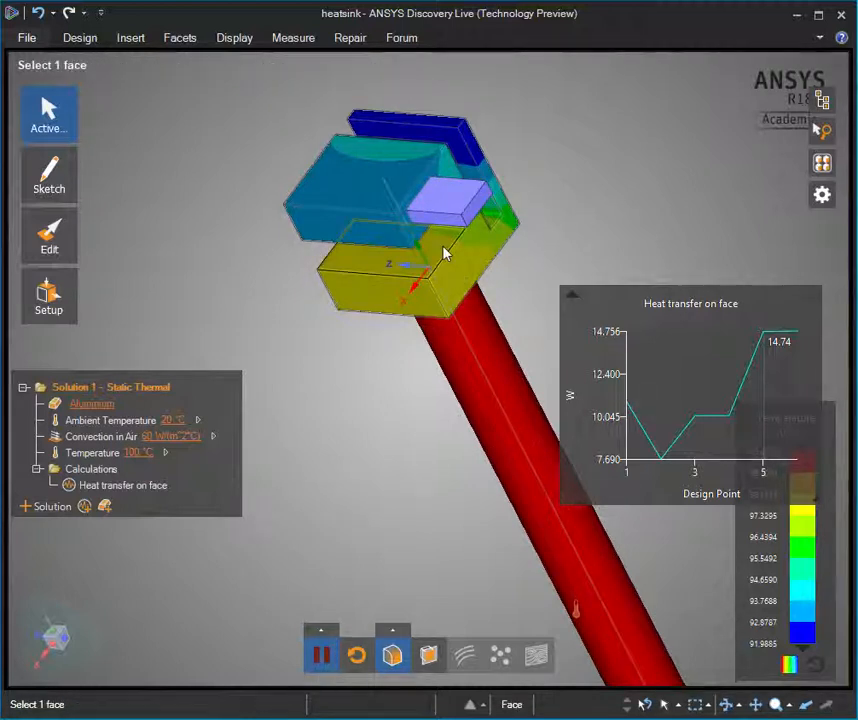
middle_drag(433, 238, 484, 224)
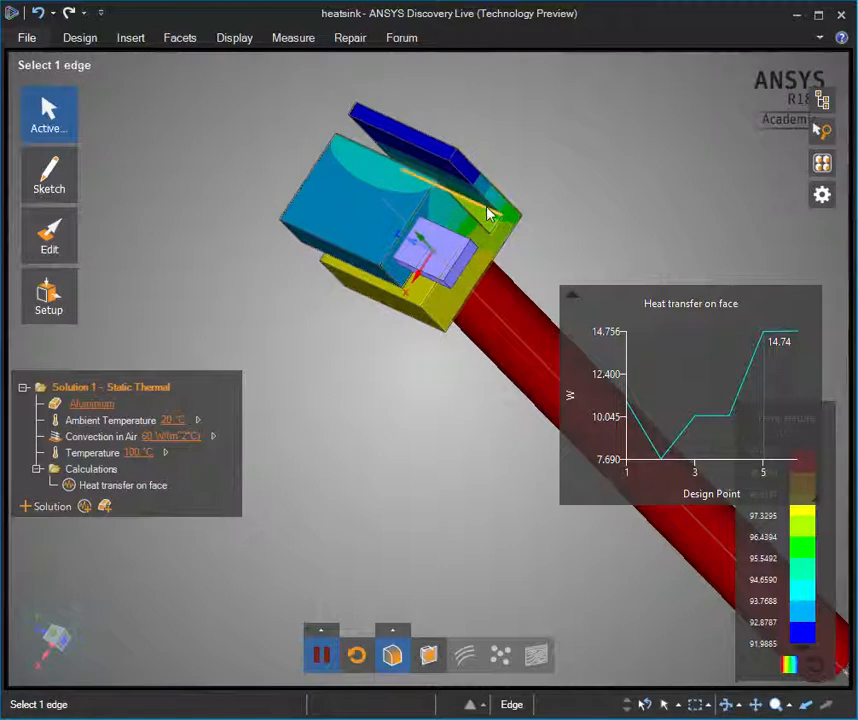
middle_drag(493, 236, 561, 130)
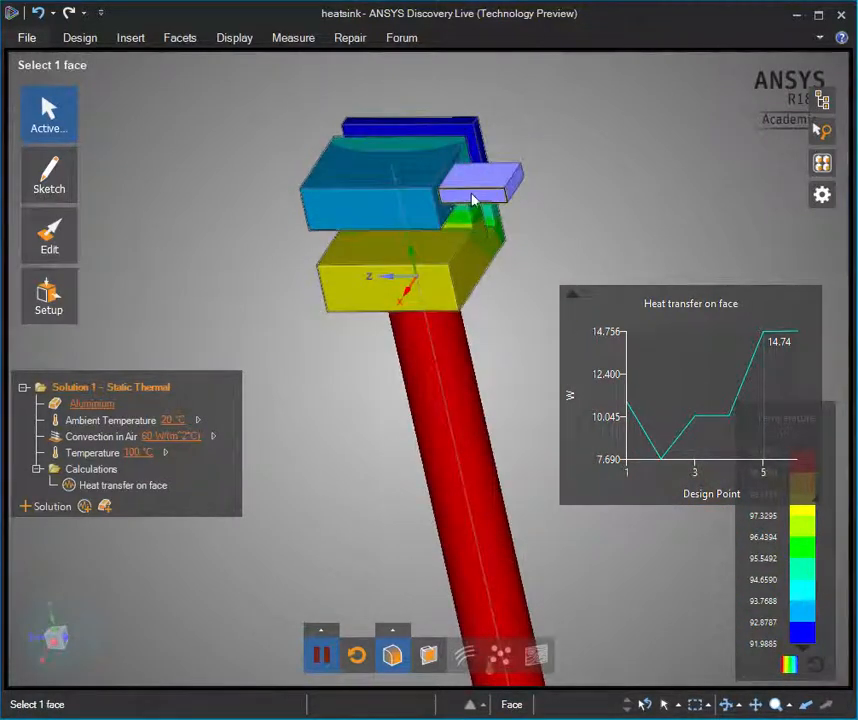
middle_drag(509, 237, 523, 267)
Step: Select all faces of the protruding block and add it to the simulation bodies
click(486, 160)
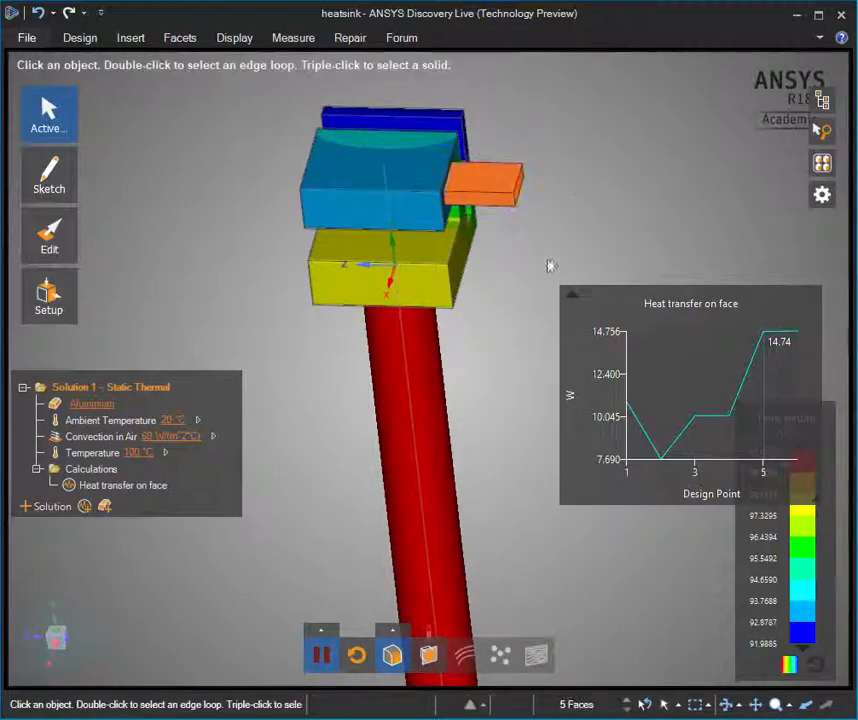
middle_drag(555, 228, 576, 218)
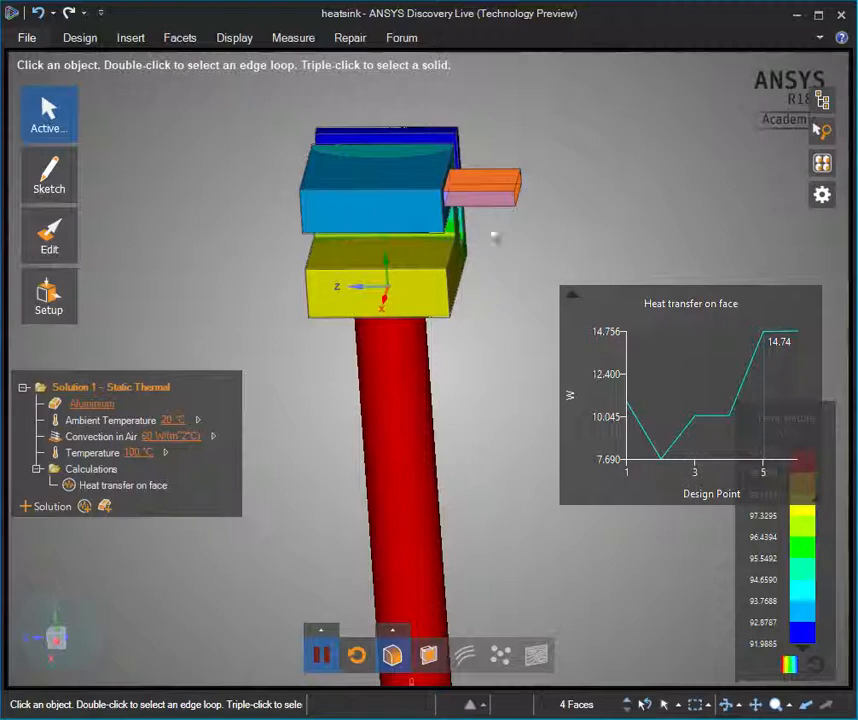
middle_drag(492, 236, 412, 262)
middle_drag(486, 239, 465, 230)
ctrl+click(465, 224)
middle_drag(465, 226, 523, 287)
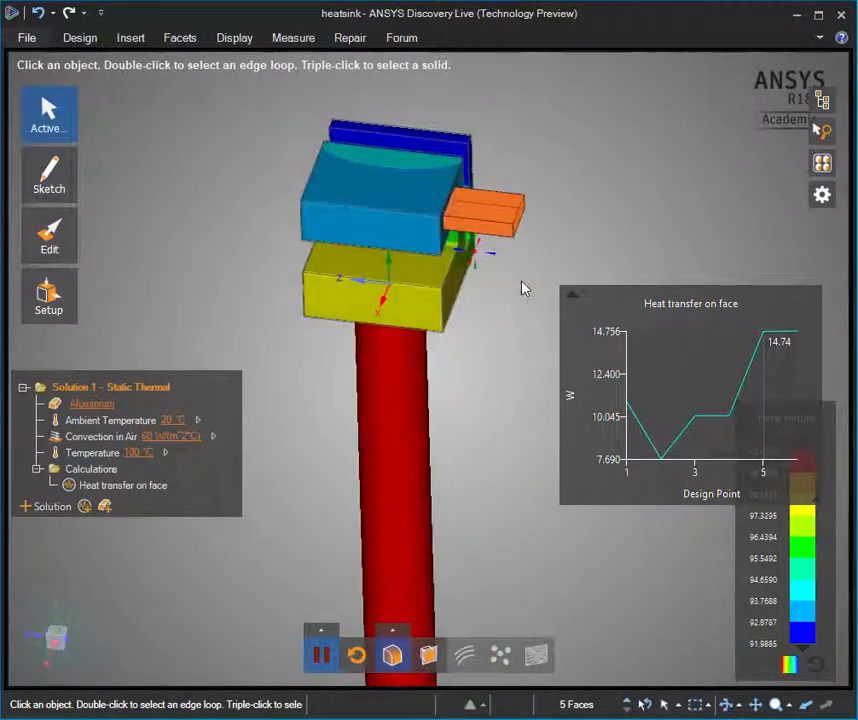
right_click(513, 220)
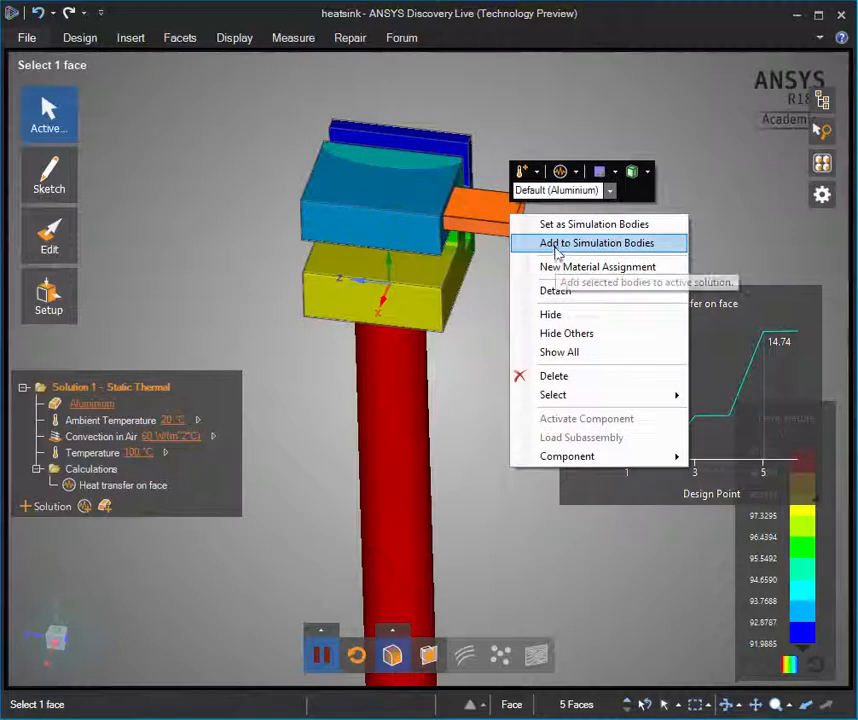
click(597, 245)
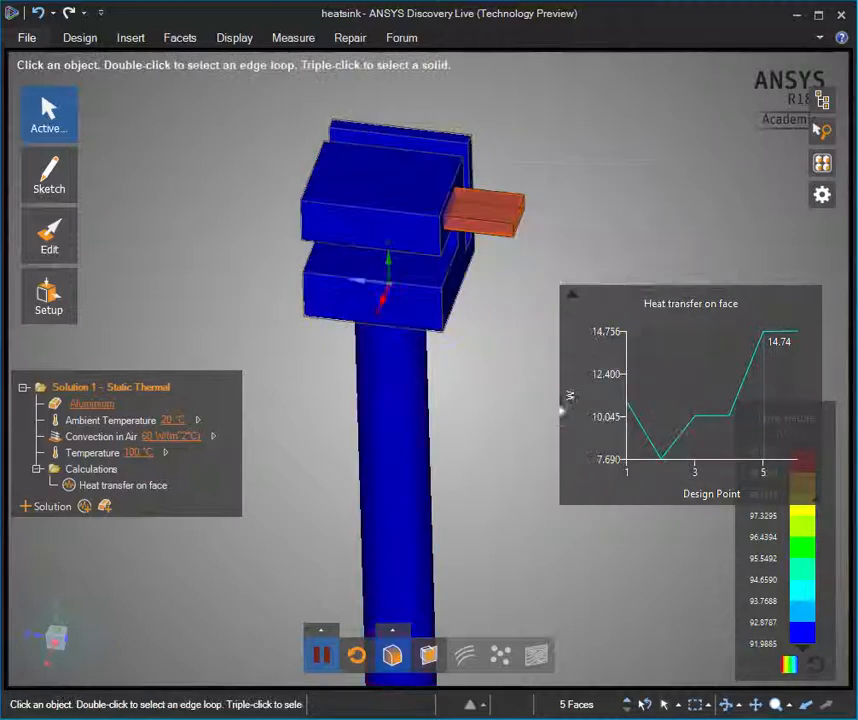
Step: Check the newest design point on the chart, and undo adding the protruding block and selecting its faces
middle_drag(479, 475, 432, 450)
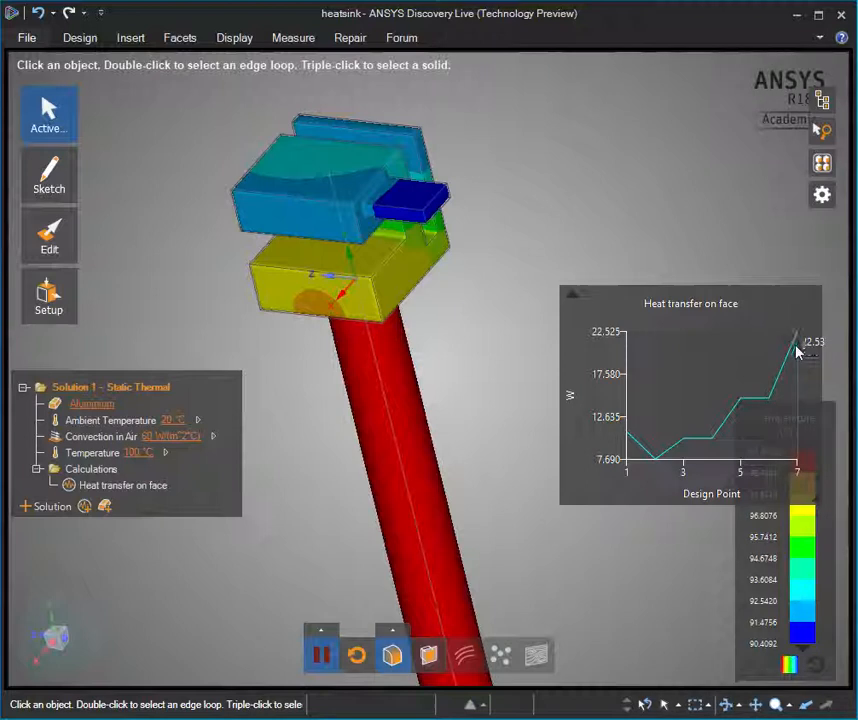
mouse_move(484, 295)
middle_down()
mouse_move(415, 268)
mouse_move(532, 232)
mouse_move(550, 218)
mouse_move(474, 260)
middle_up()
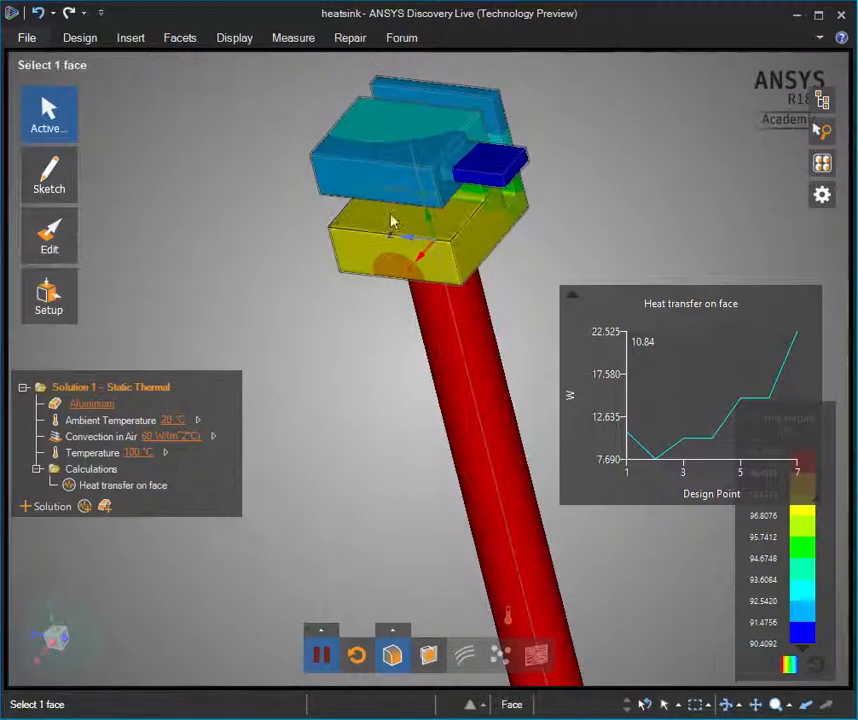
shift+middle_drag(607, 167, 505, 202)
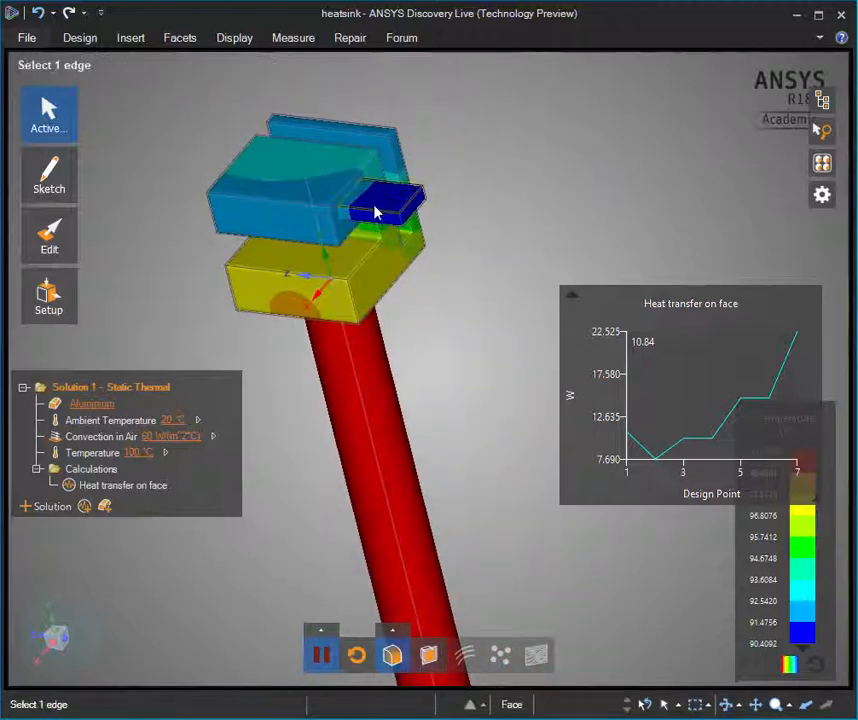
key(ctrl+z)
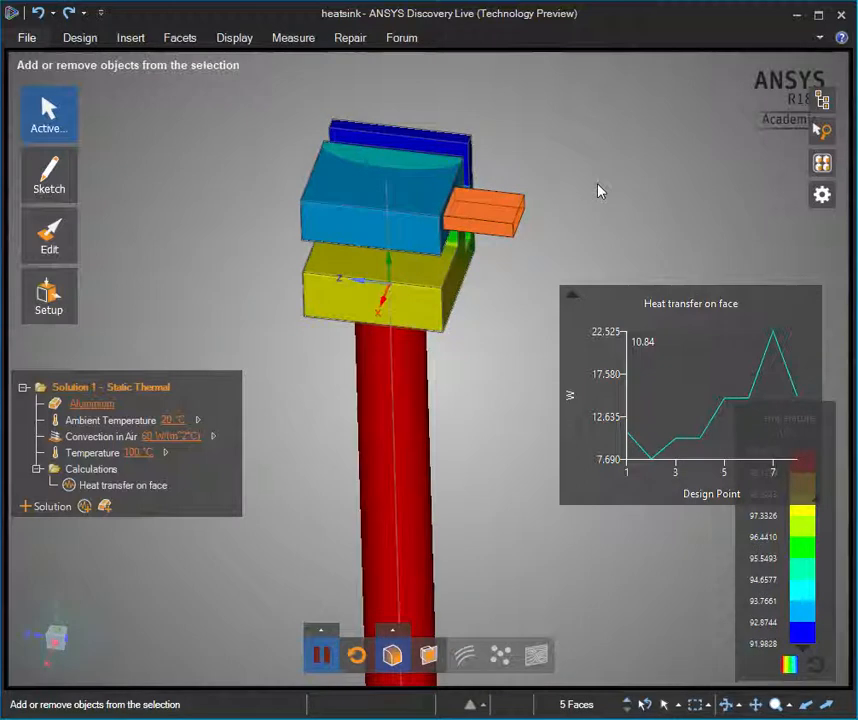
key(ctrl+z)
middle_drag(443, 376, 361, 383)
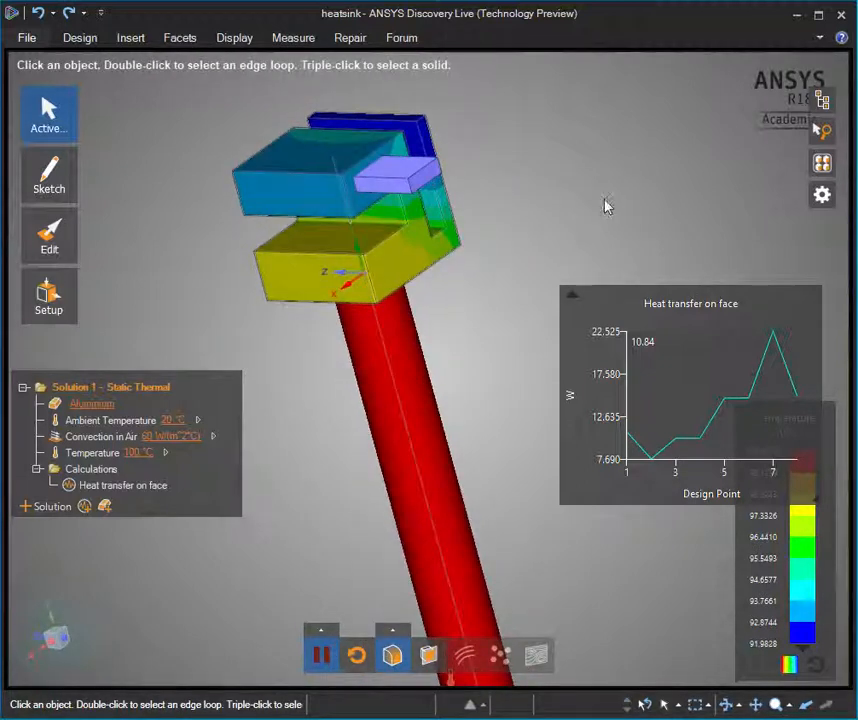
Step: Merge the protruding block with the slotted cube using Combine, and examine the new temperature distribution
drag(455, 195, 199, 123)
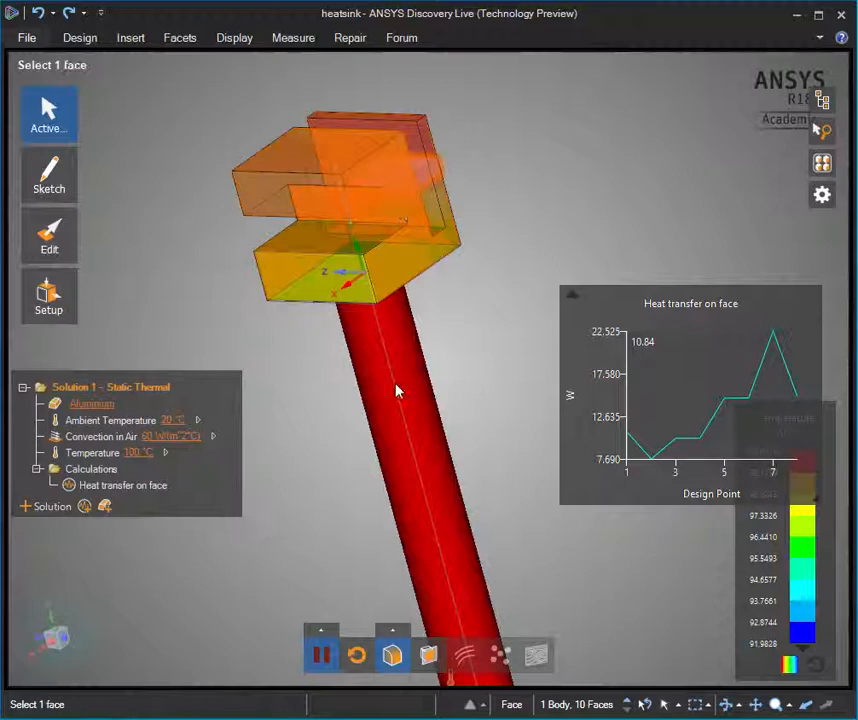
mouse_move(62, 295)
mouse_move(70, 239)
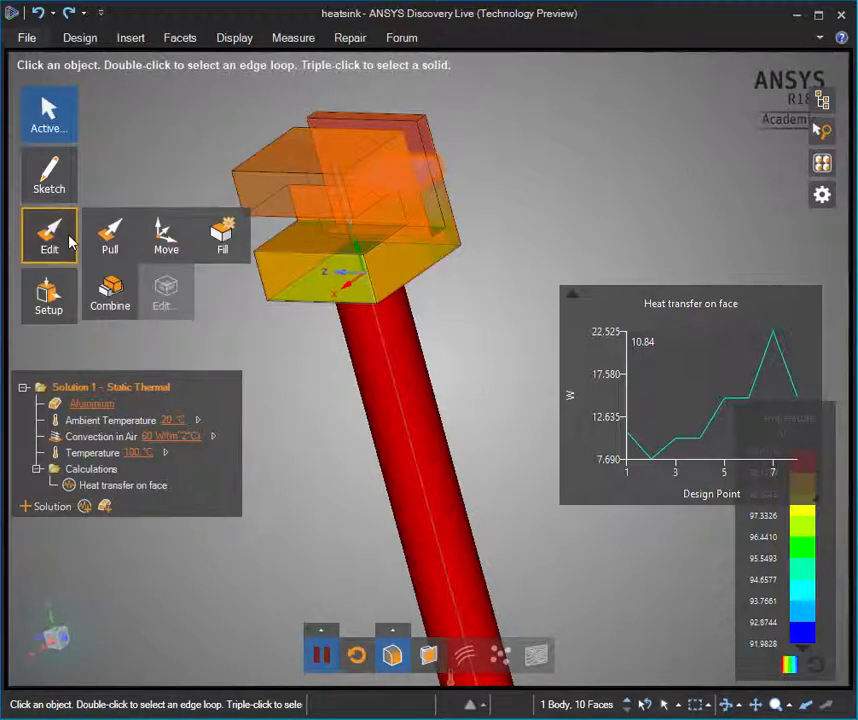
click(108, 293)
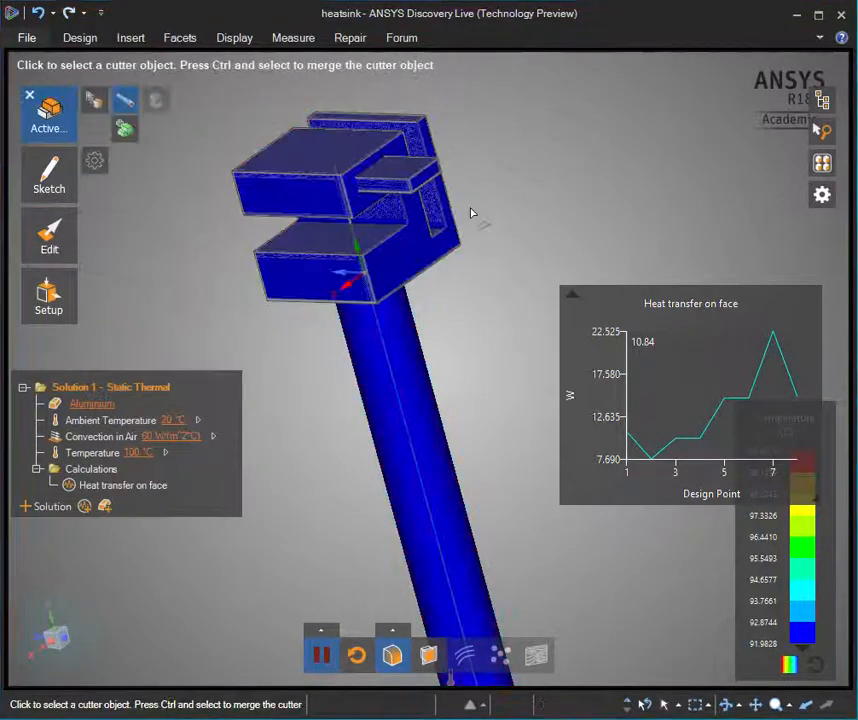
click(69, 112)
middle_drag(527, 186, 570, 236)
shift+middle_drag(444, 399, 320, 352)
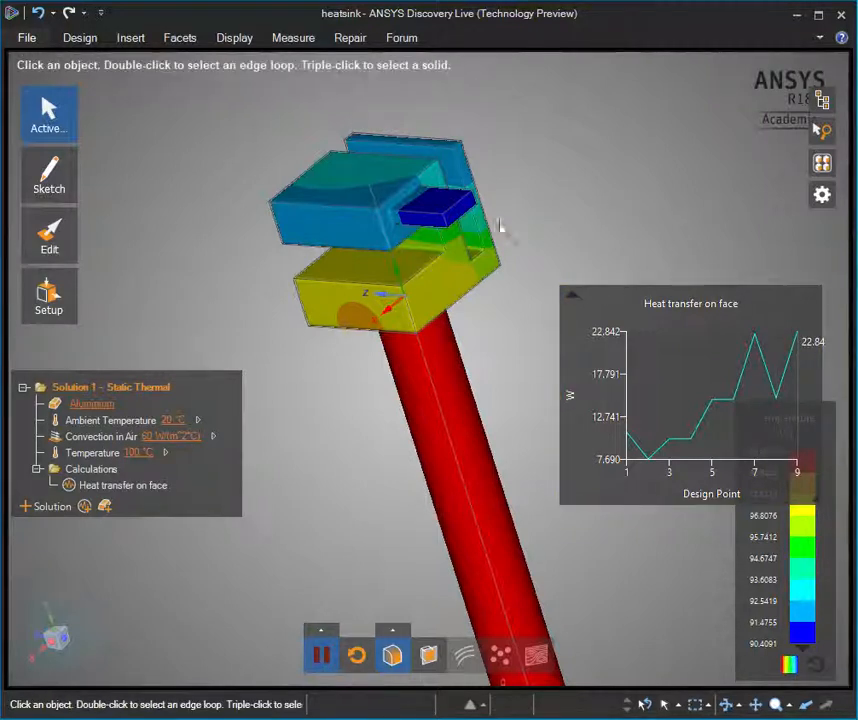
middle_drag(538, 242, 565, 239)
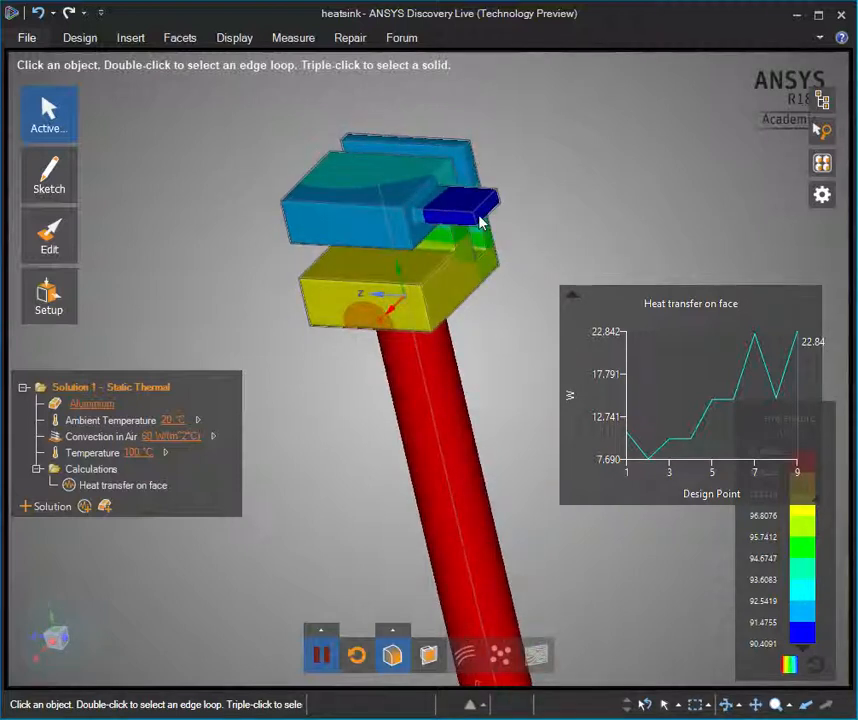
Step: Undo merging the protruding block with the slotted cube and leave the Combine command
key(i)
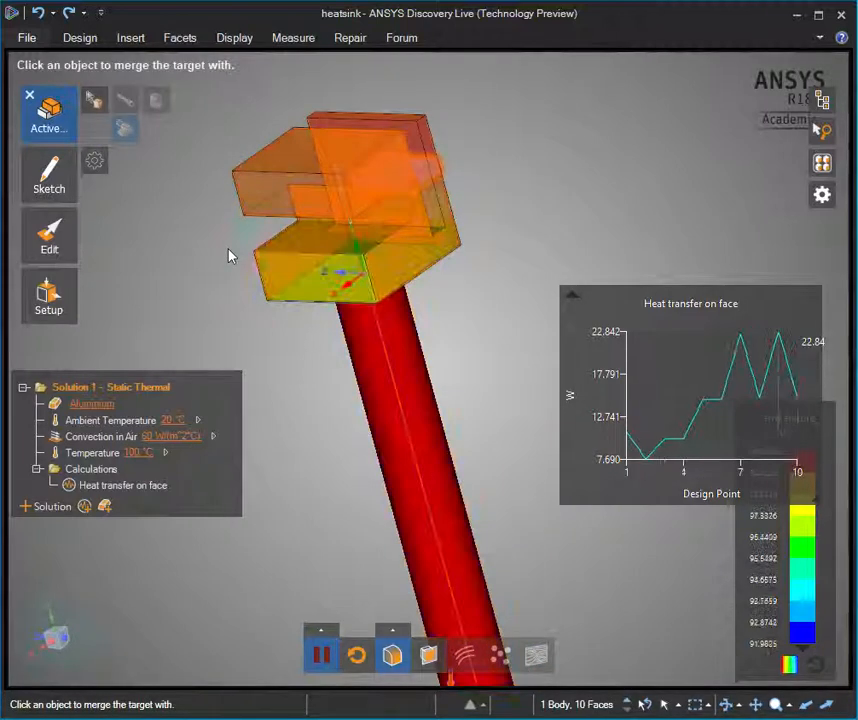
click(44, 115)
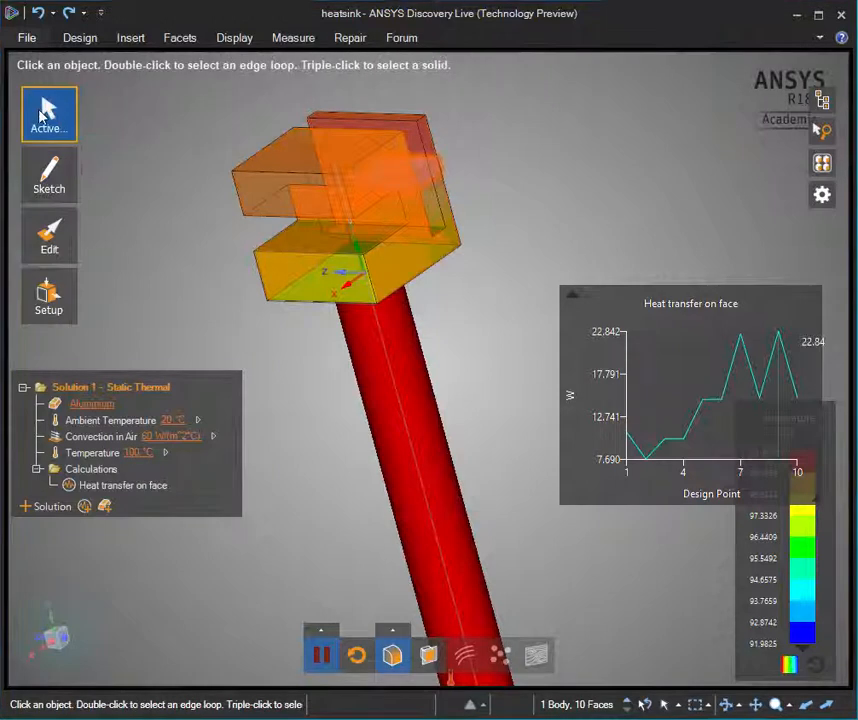
middle_drag(620, 190, 599, 178)
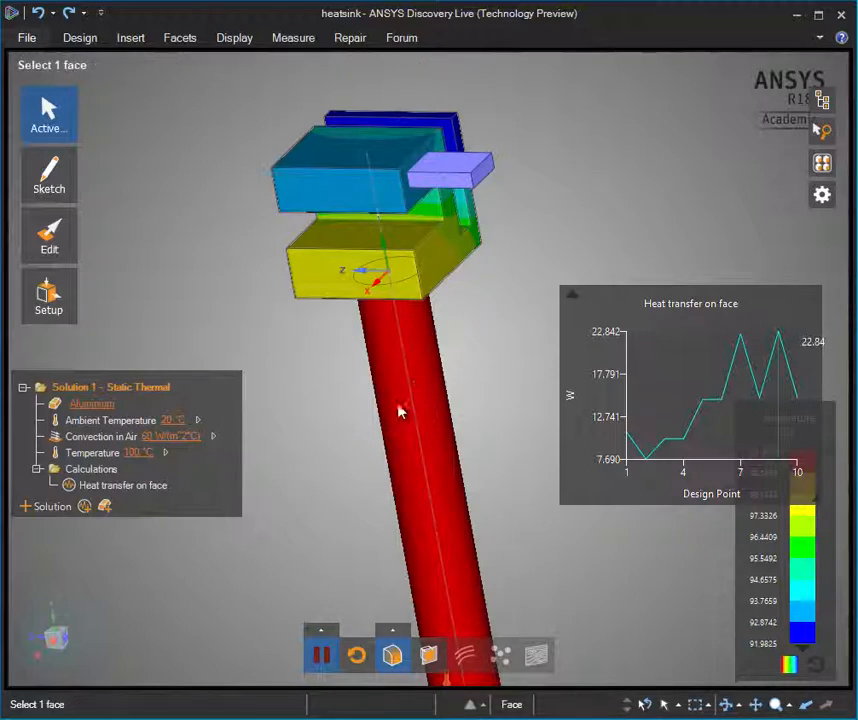
Step: Try to merge the protruding block with the slotted cube using Combine, and inspect the model from several angles
drag(185, 91, 585, 280)
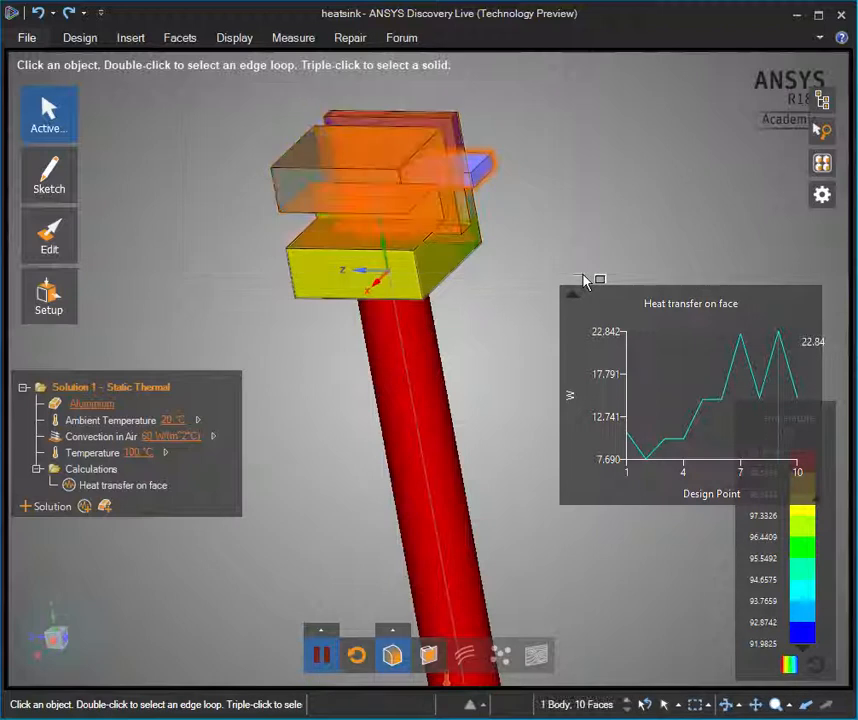
drag(205, 95, 590, 293)
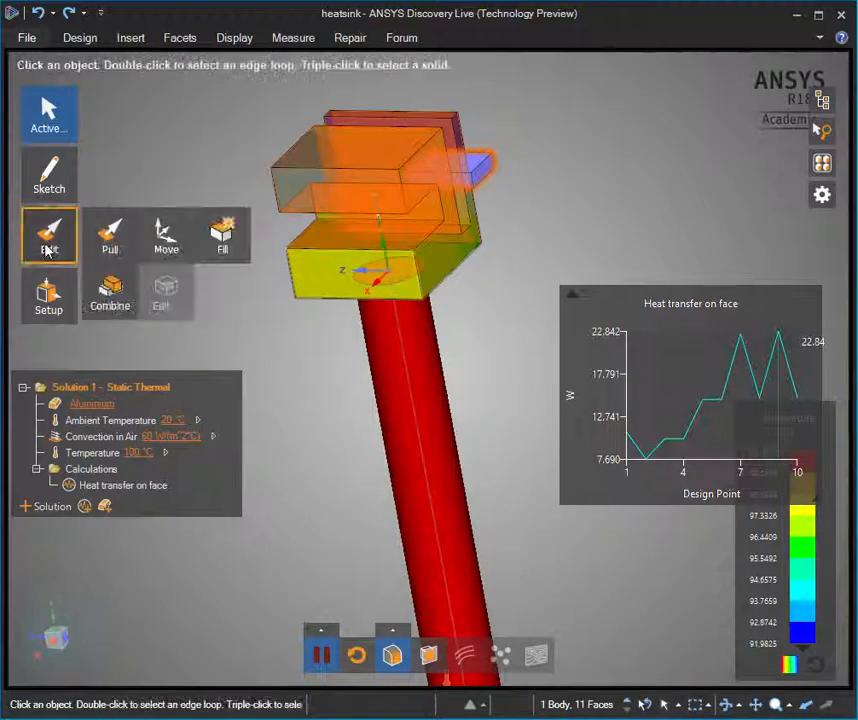
mouse_move(49, 240)
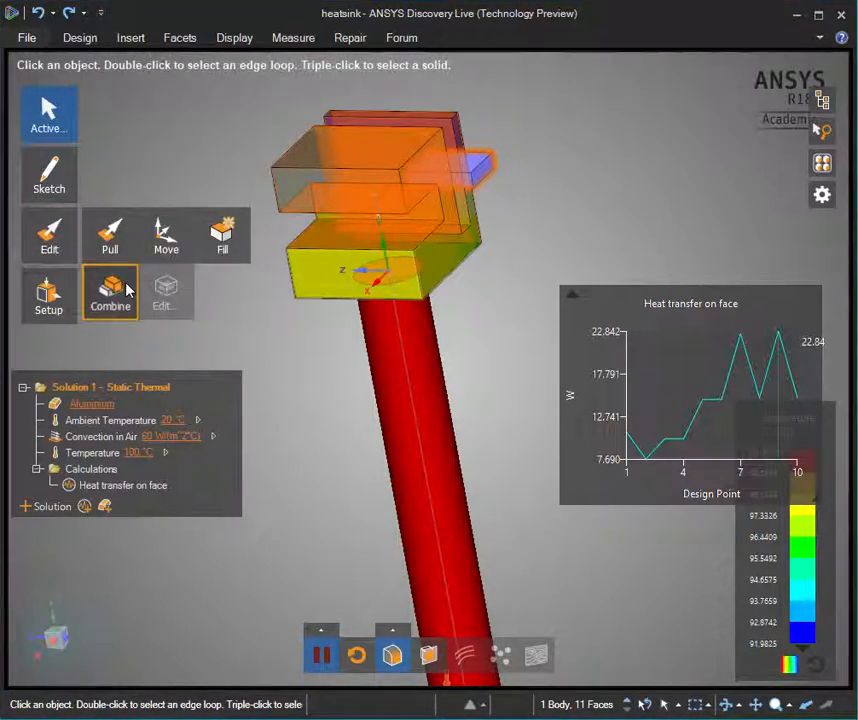
click(126, 285)
click(45, 108)
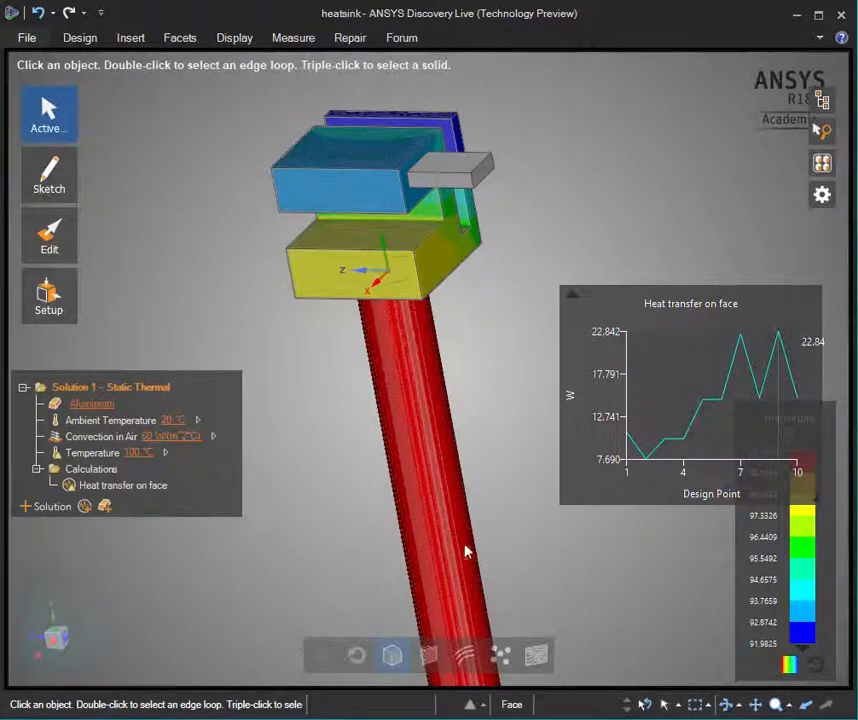
middle_drag(344, 560, 449, 541)
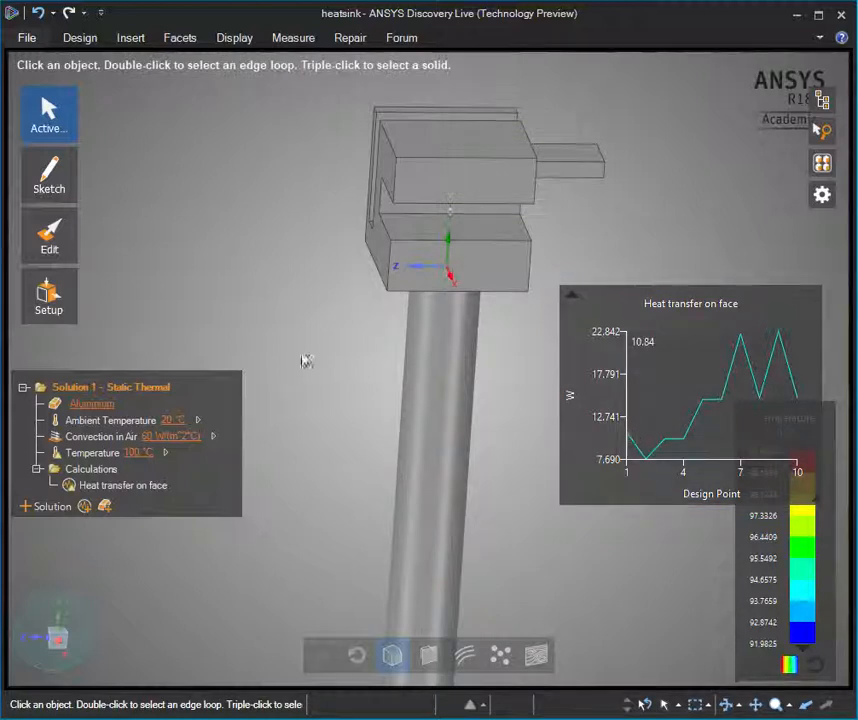
middle_drag(488, 436, 364, 431)
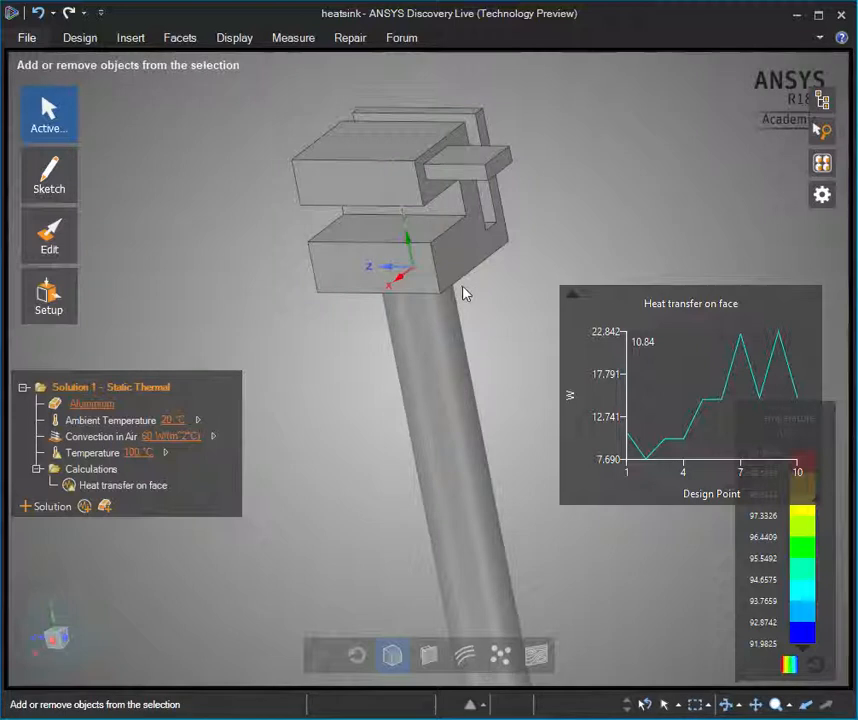
Step: Undo the Combine attempt and the pull that created the protruding block, returning to the selected rectangular face on the cube's side
key(ctrl+z)
key(ctrl+z)
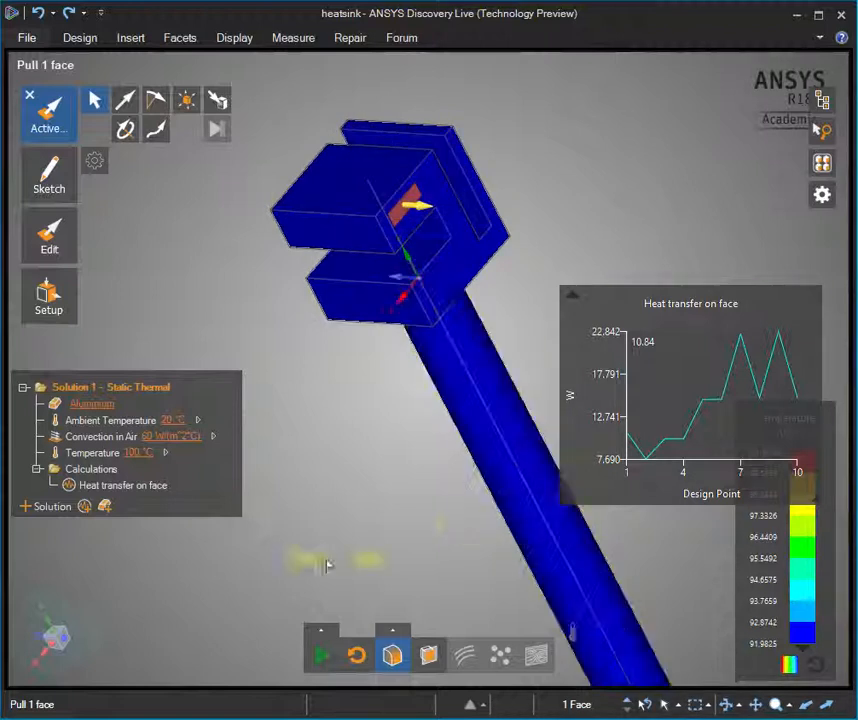
middle_drag(397, 514, 335, 429)
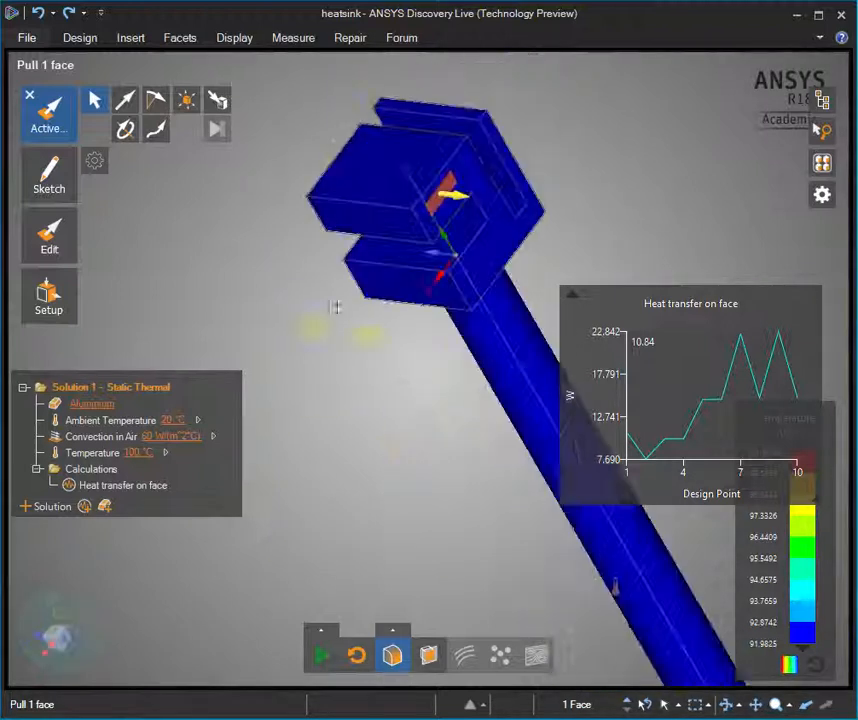